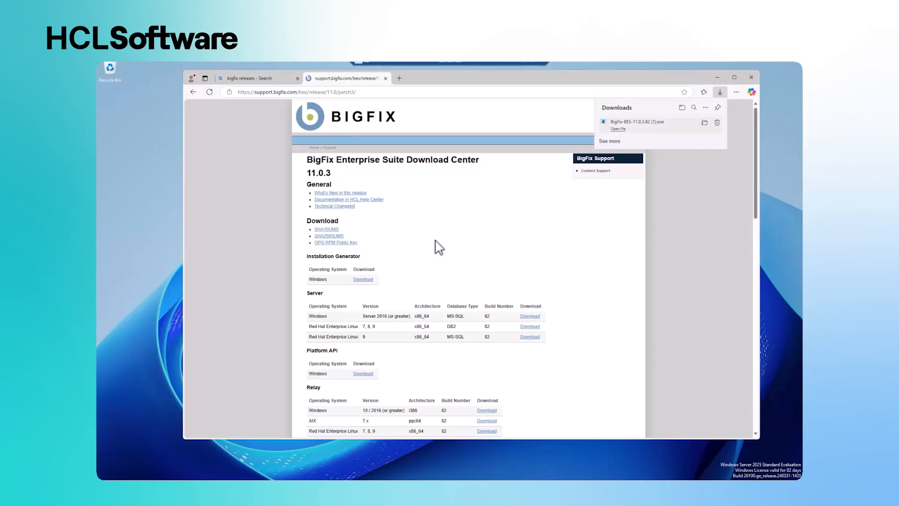
# - Start the Installation Generator wizard with the Production install type and accept the license agreement
pyautogui.click(467, 287)
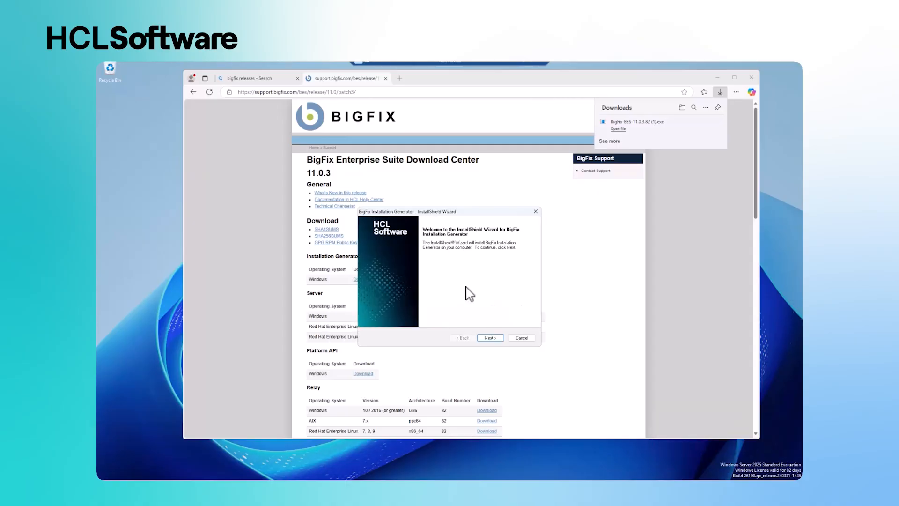
pyautogui.click(492, 337)
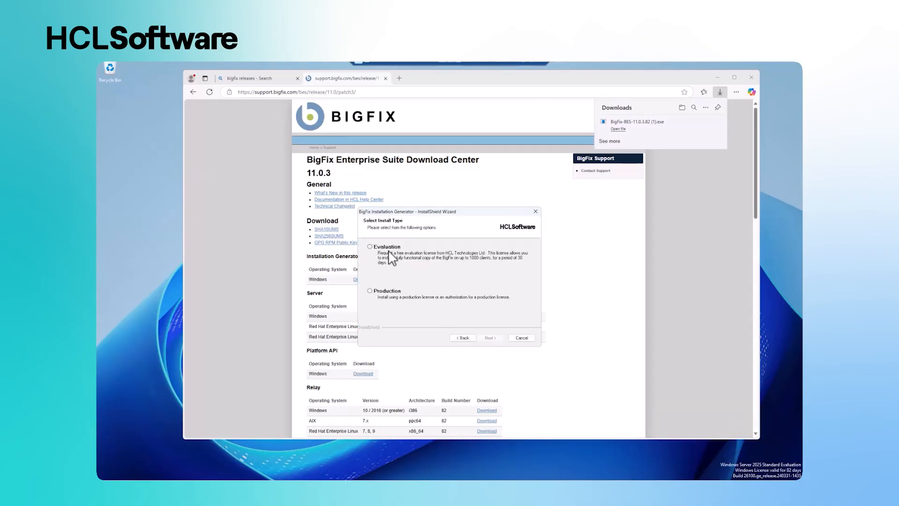
pyautogui.click(370, 290)
pyautogui.click(492, 339)
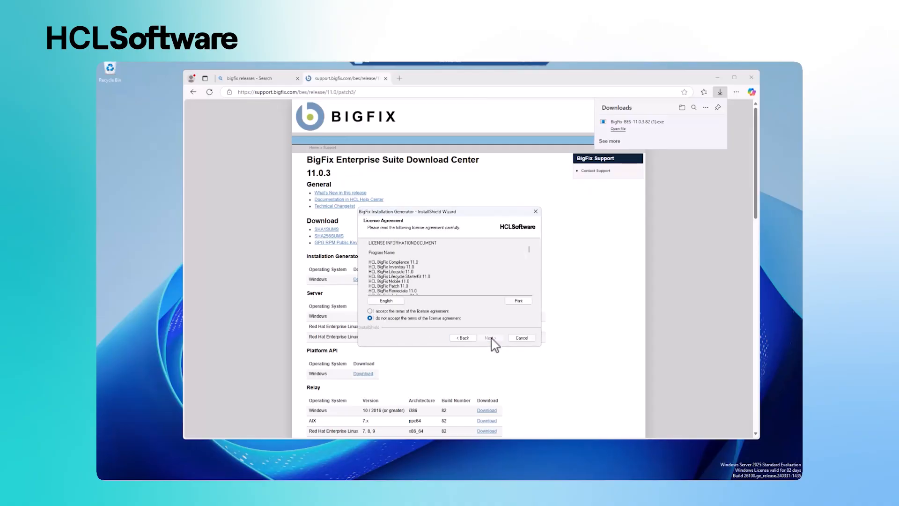
pyautogui.click(400, 310)
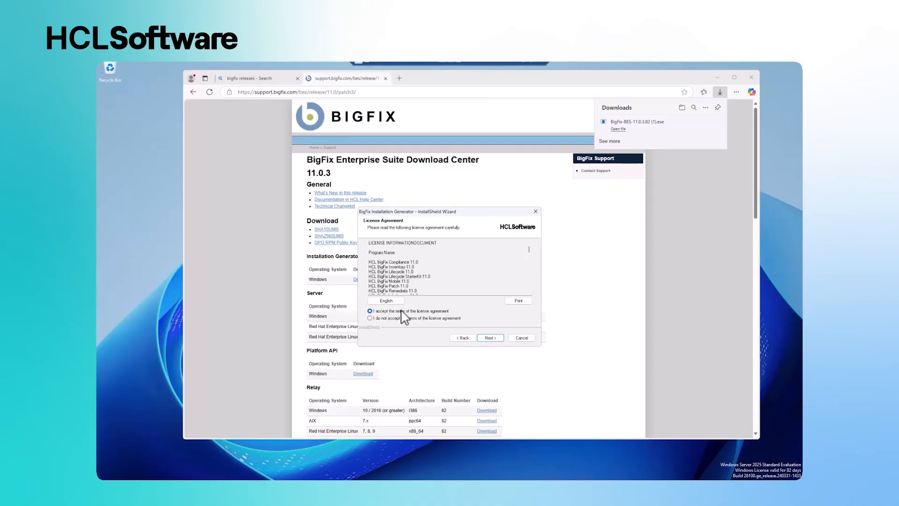
pyautogui.click(490, 338)
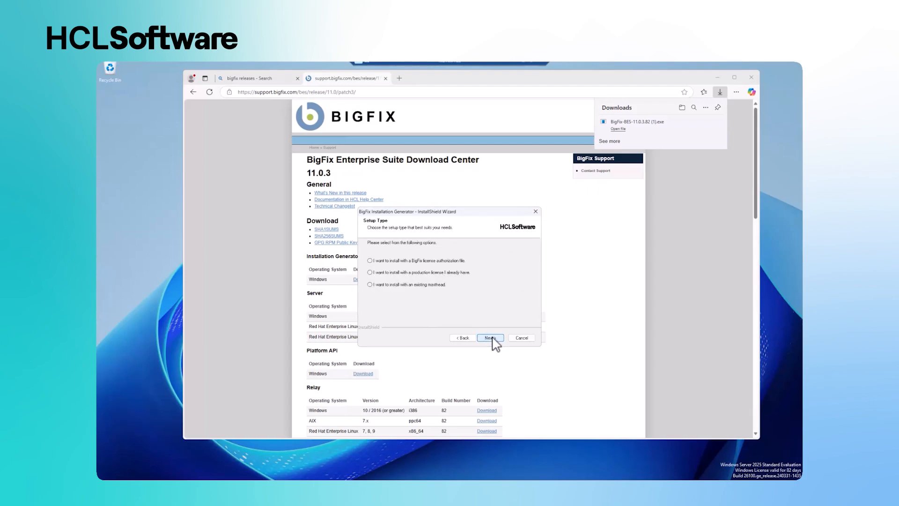
# - Choose to install with an existing production license and import the license certificate from the BigFix License Files folder
pyautogui.click(437, 273)
pyautogui.click(490, 337)
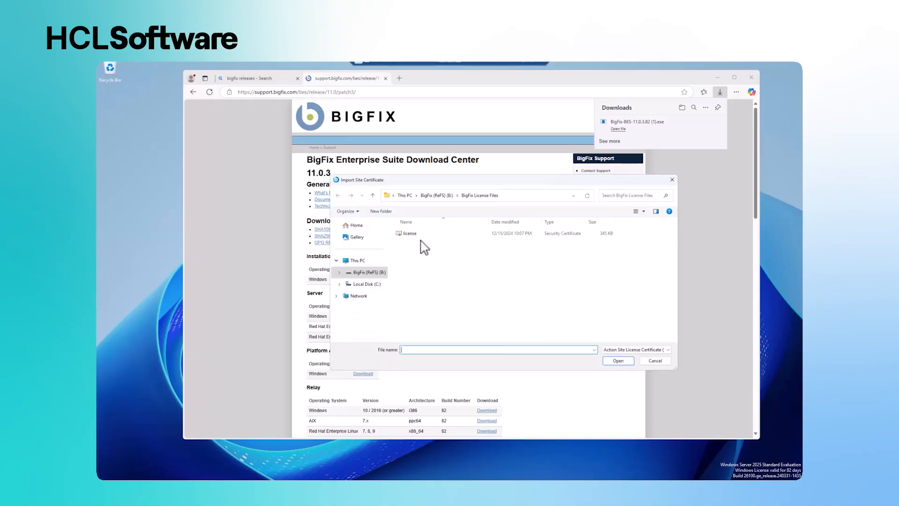
pyautogui.click(420, 235)
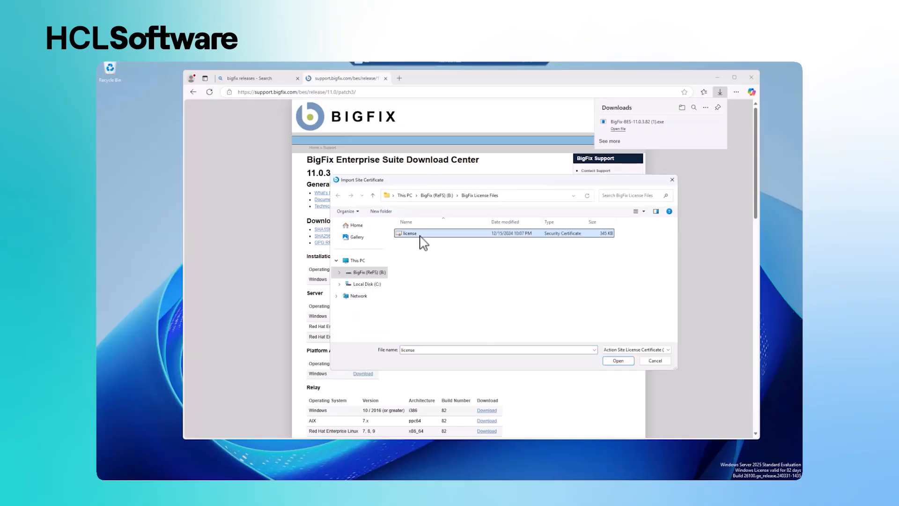
pyautogui.click(609, 361)
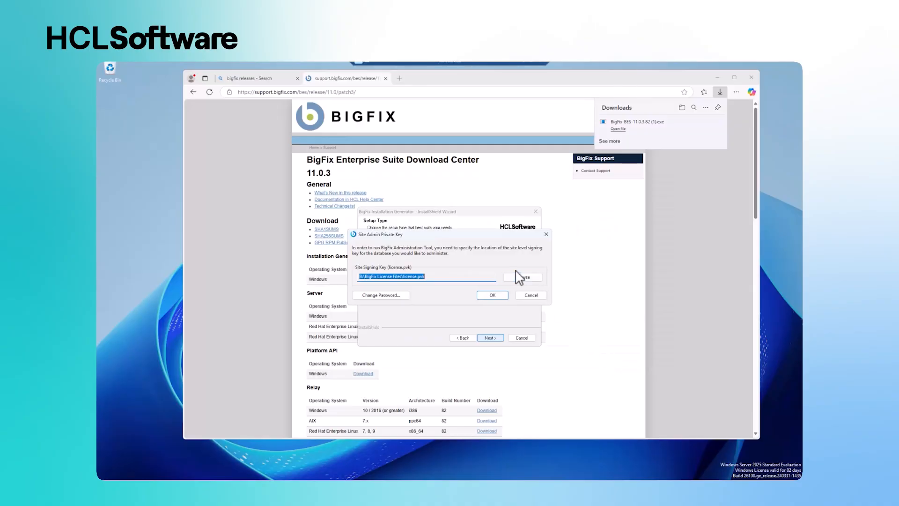
# - Use license.pvk in B:\BigFix License Files as the site signing key and enter the Site Admin Private Key password
pyautogui.click(506, 295)
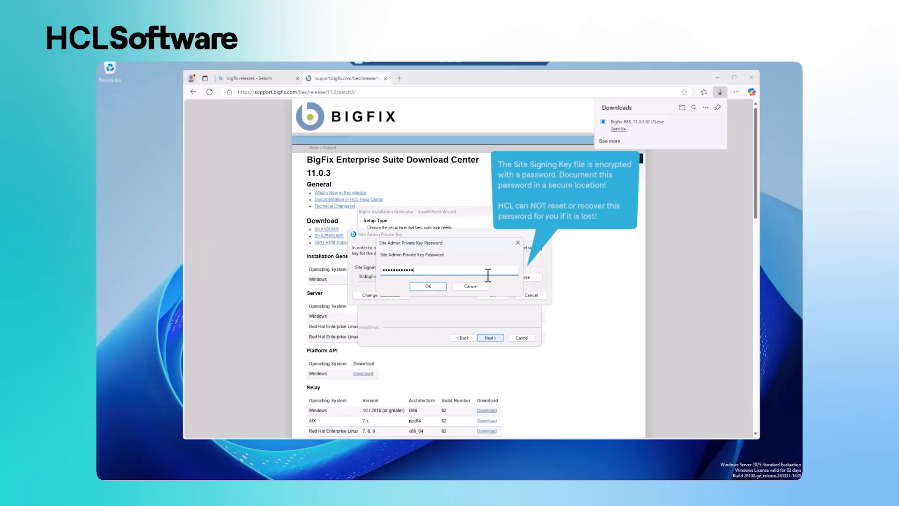
pyautogui.click(437, 286)
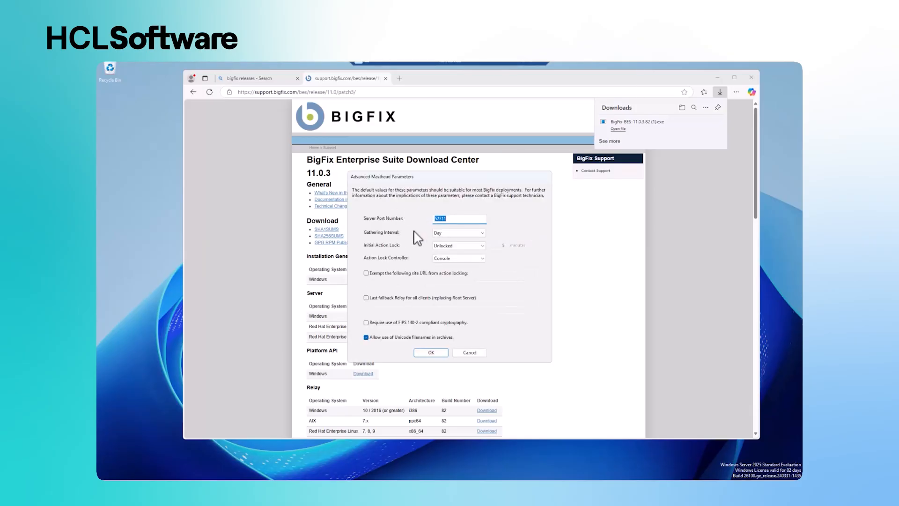
# - Set the masthead's Gathering Interval to Eight Hours and accept the advanced masthead parameters
pyautogui.click(454, 233)
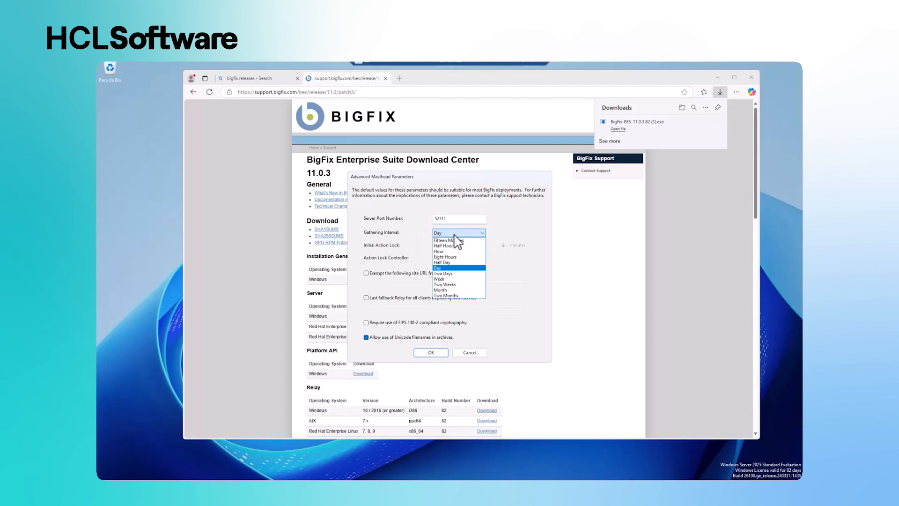
pyautogui.click(456, 257)
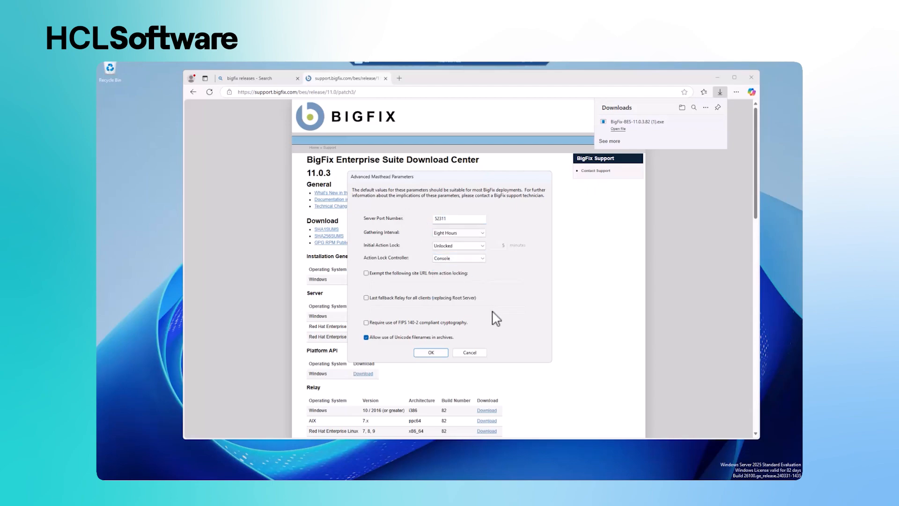
pyautogui.click(431, 354)
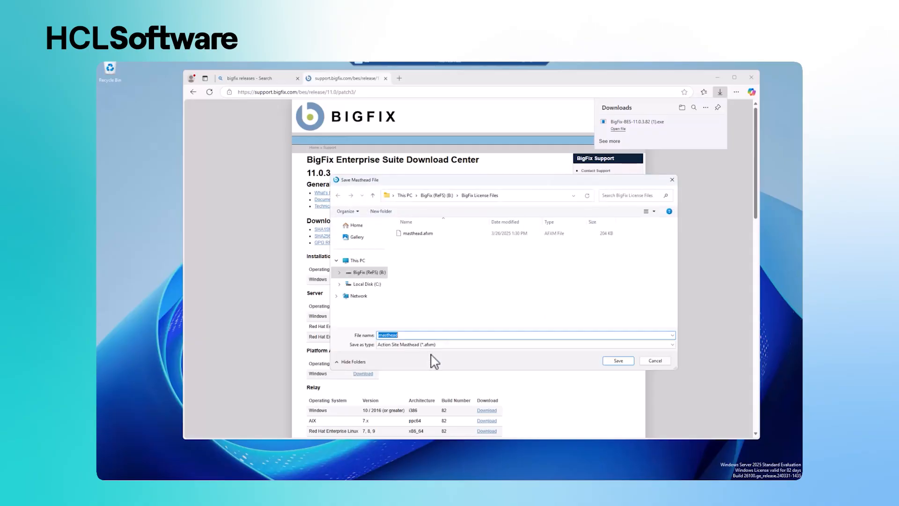
# - Delete the existing masthead.afxm from BigFix License Files and save the new masthead.afxm in that folder
pyautogui.click(423, 233)
pyautogui.rightClick(424, 234)
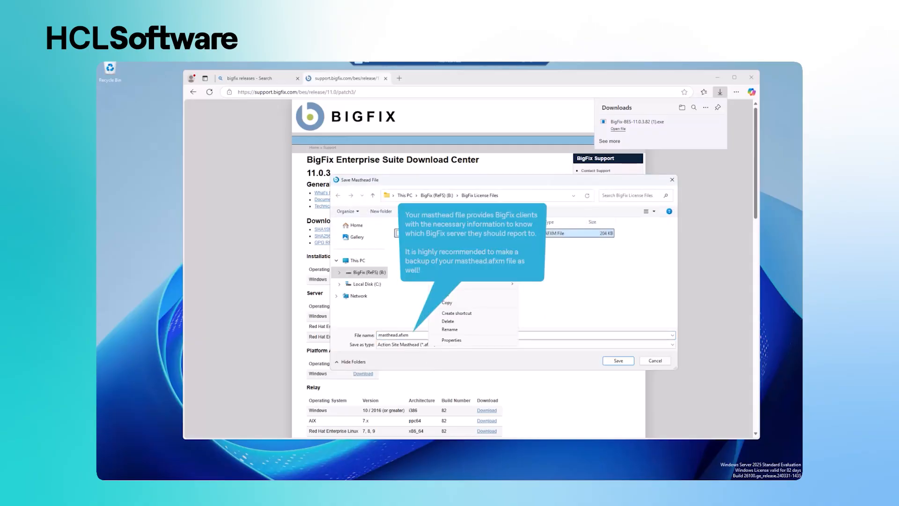
pyautogui.click(450, 321)
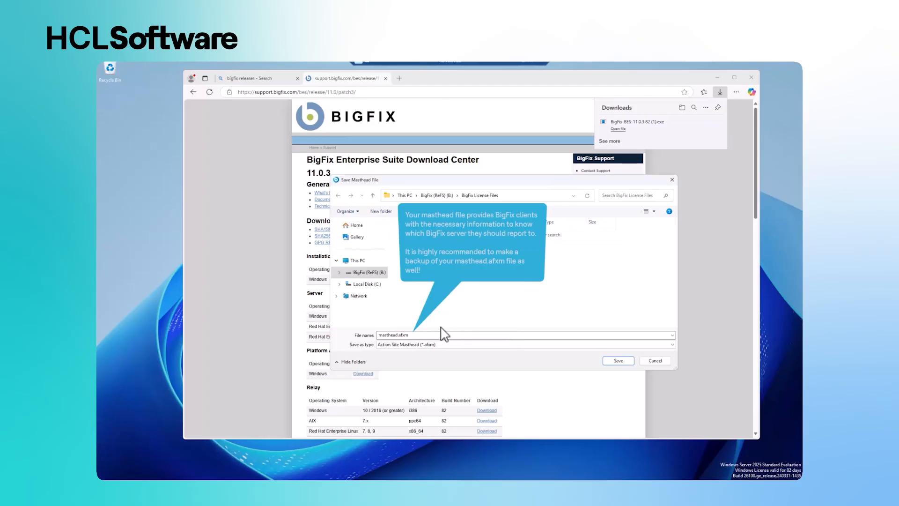
pyautogui.click(617, 361)
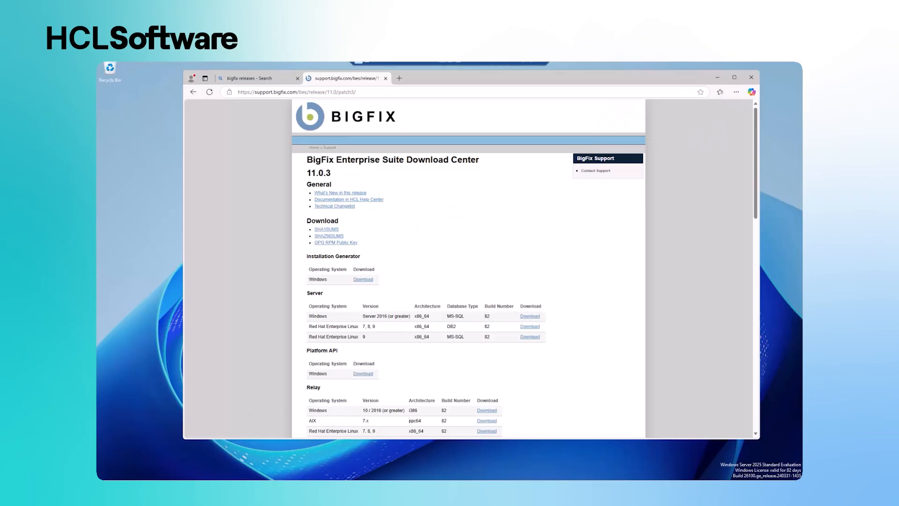
# - Change the destination folder to B:\Program Files (x86)\BigFix Enterprise\BES Installers and continue the installation
pyautogui.click(515, 314)
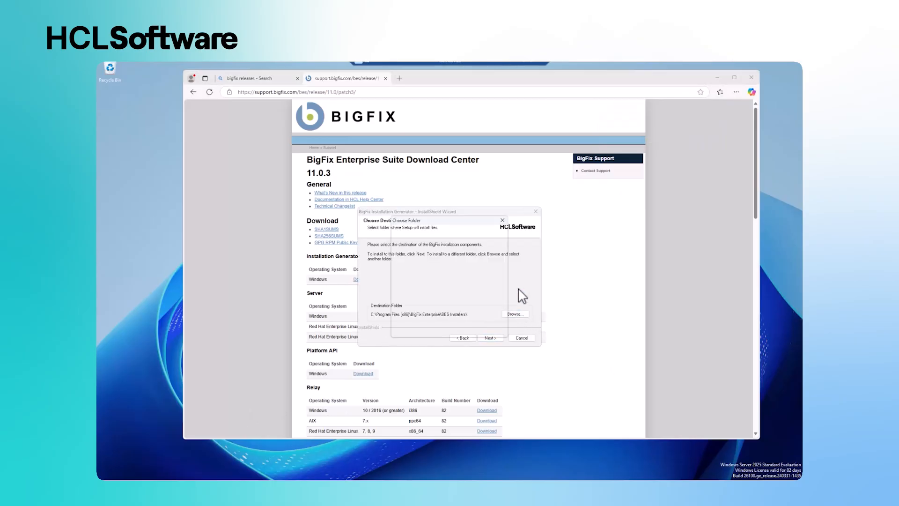
pyautogui.click(398, 244)
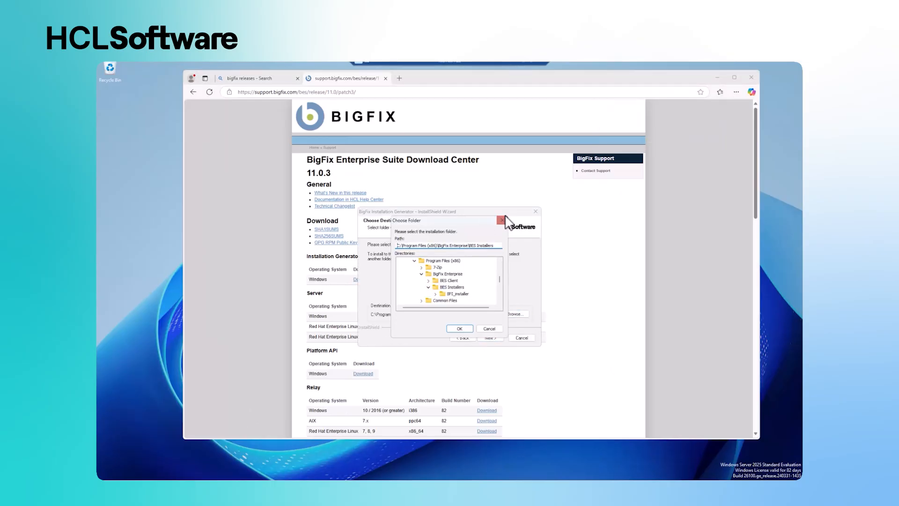
pyautogui.press('Delete')
pyautogui.write('B')
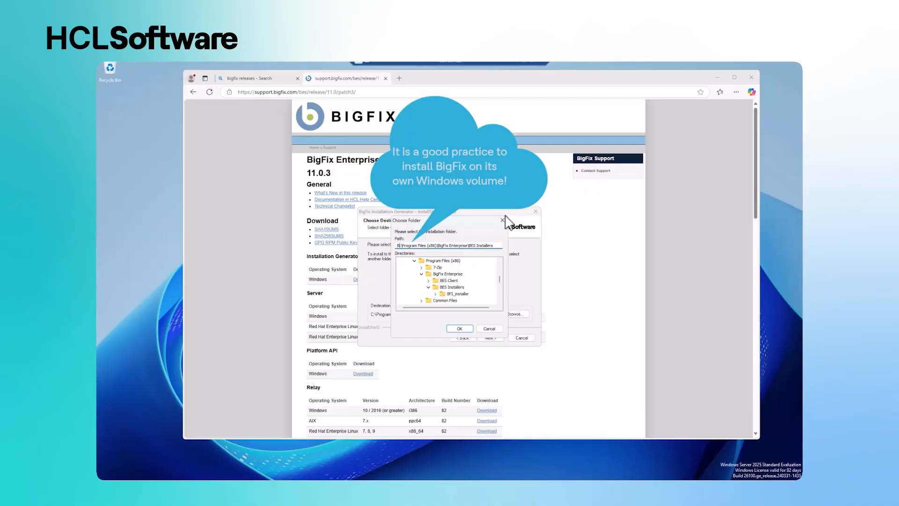
pyautogui.click(460, 328)
pyautogui.click(486, 339)
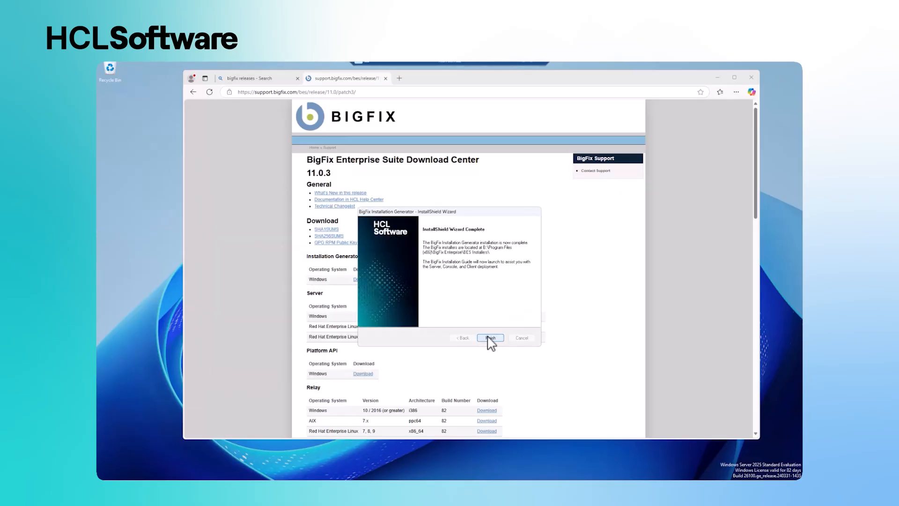
# - Finish the Installation Generator wizard and close the browser window
pyautogui.click(490, 338)
pyautogui.click(751, 77)
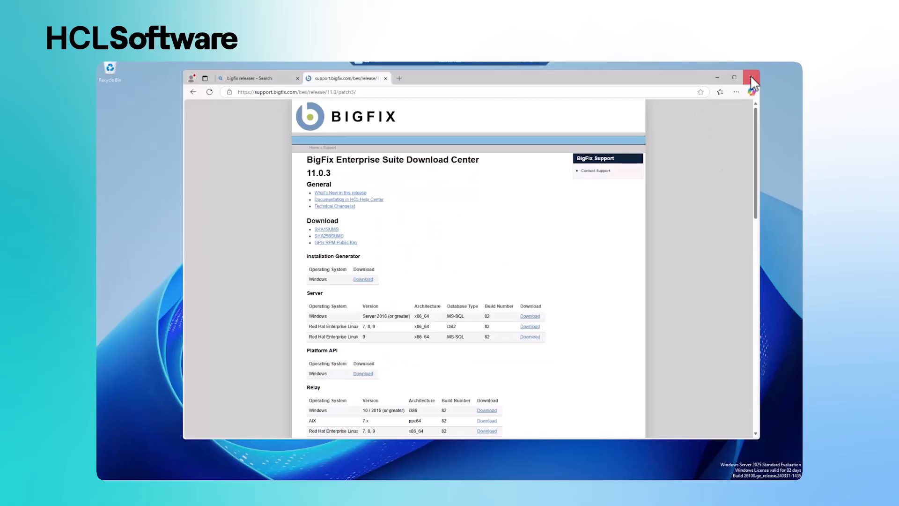
pyautogui.click(750, 76)
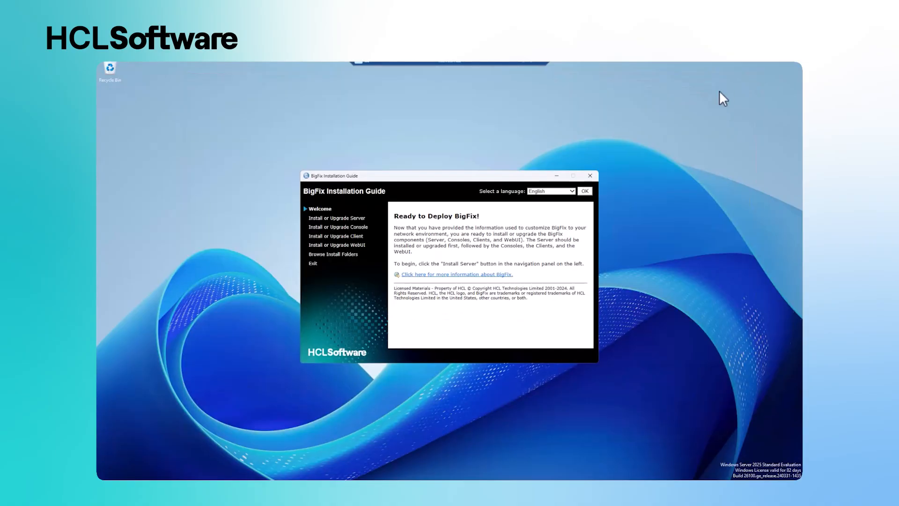
# - Launch the BigFix Server installer in English (United States), continuing despite the pending reboot, and keep the BigFix Server and Web Reports features
pyautogui.click(345, 217)
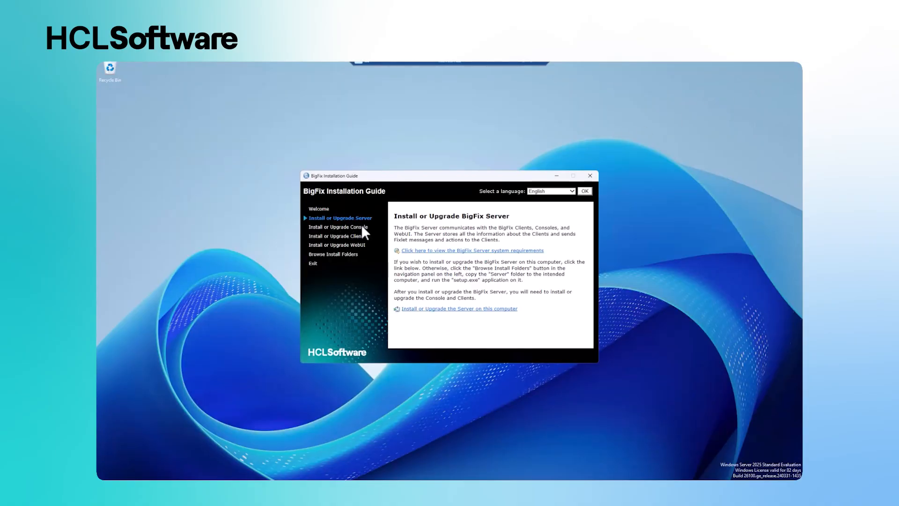
pyautogui.click(429, 311)
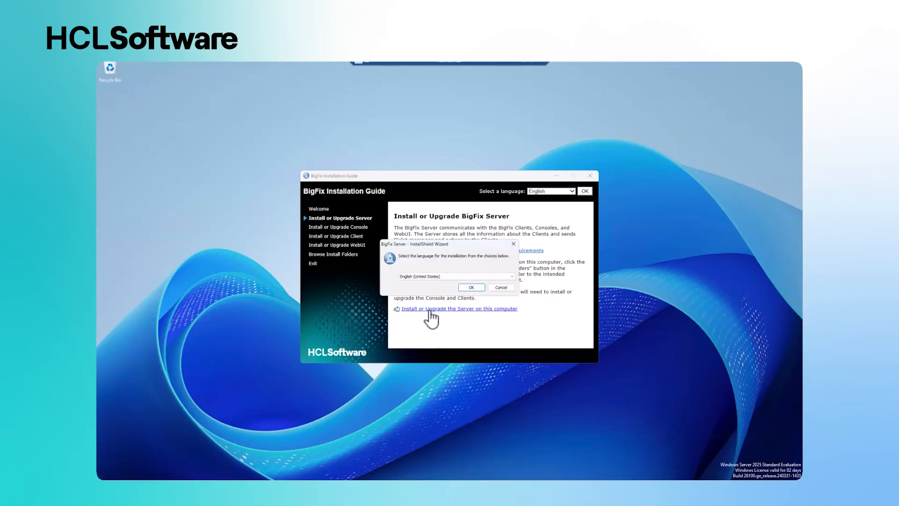
pyautogui.click(470, 287)
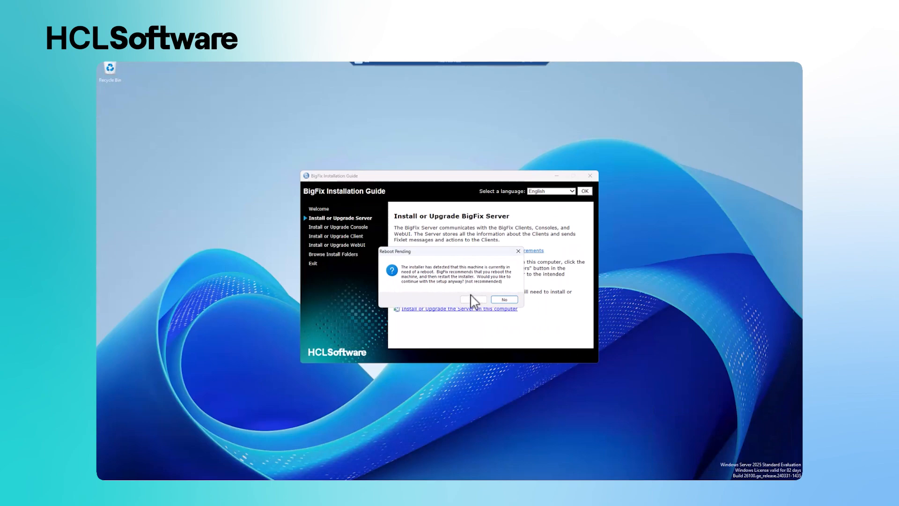
pyautogui.click(474, 299)
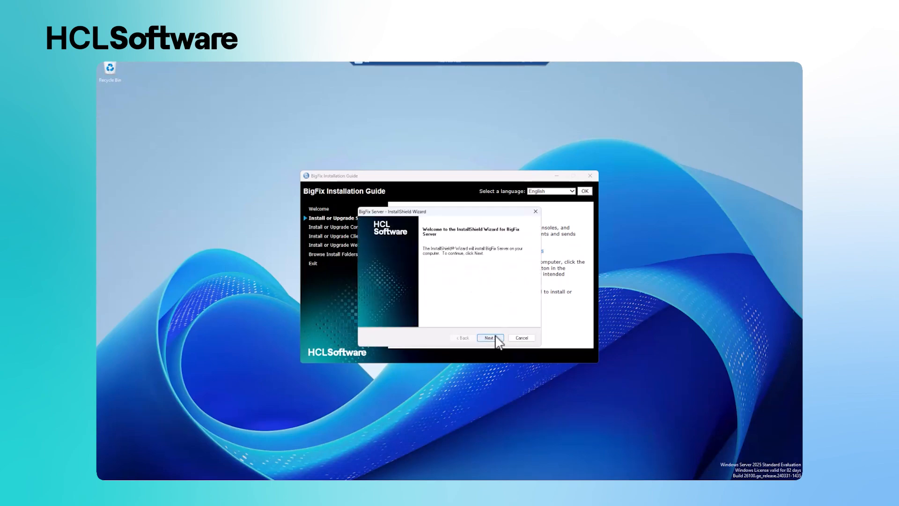
pyautogui.click(490, 338)
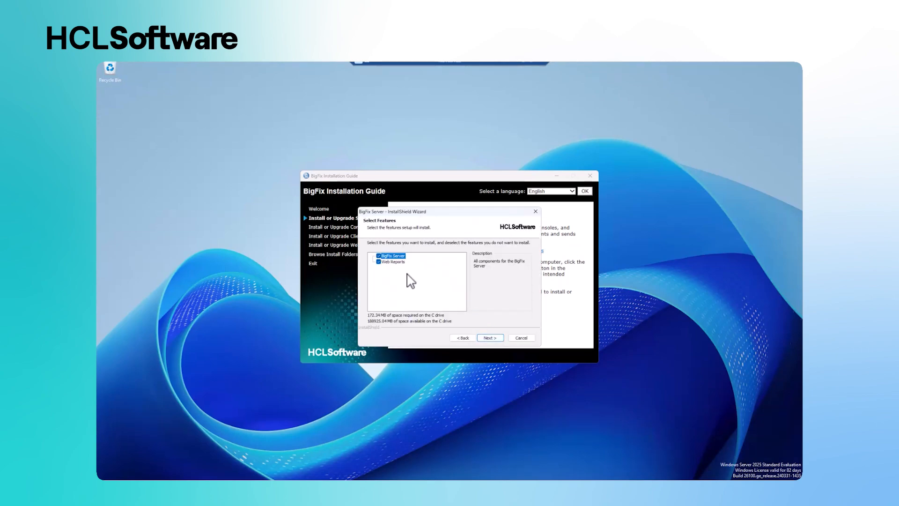
pyautogui.click(490, 338)
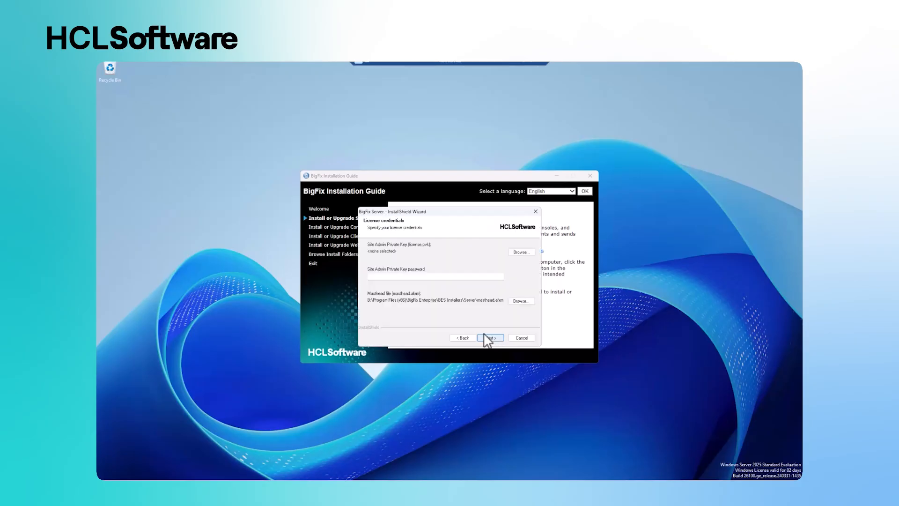
# - Select license.pvk from BigFix License Files as the Site Admin Private Key and enter its password in the license credentials
pyautogui.click(521, 253)
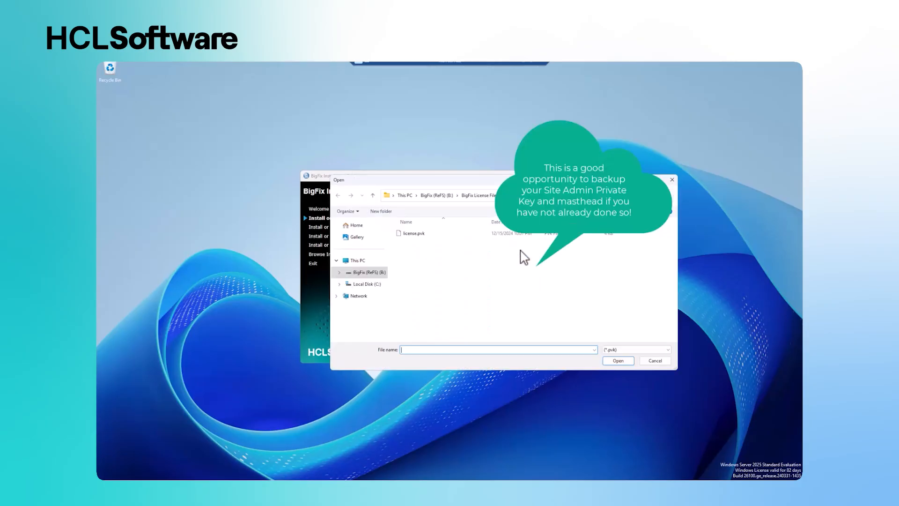
pyautogui.click(411, 234)
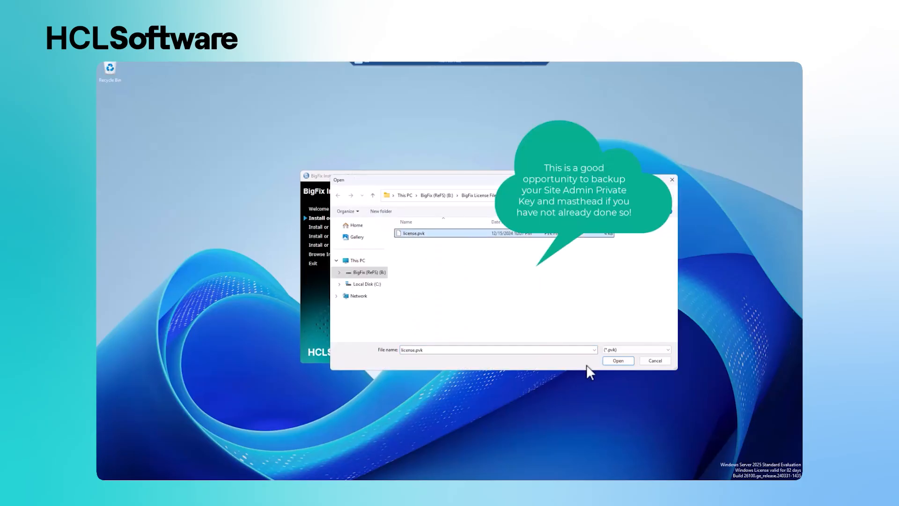
pyautogui.click(611, 361)
pyautogui.click(446, 276)
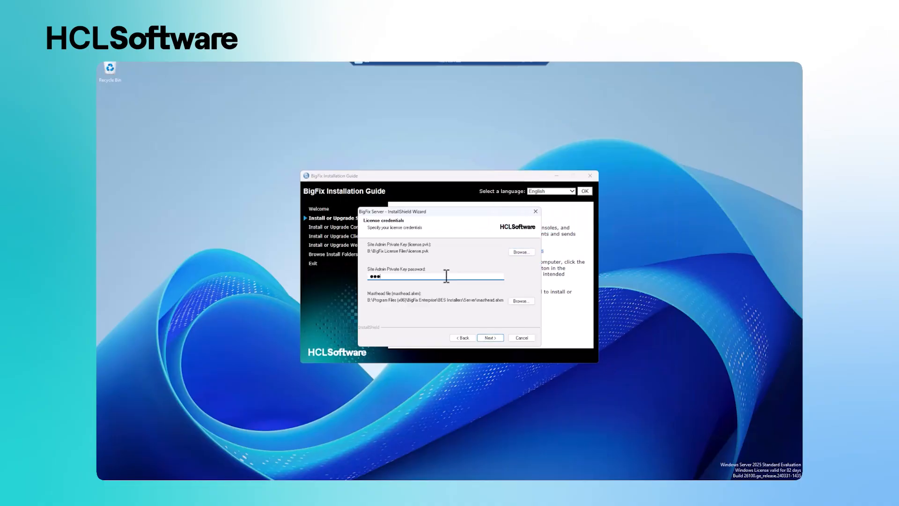
pyautogui.write('••••••••••••')
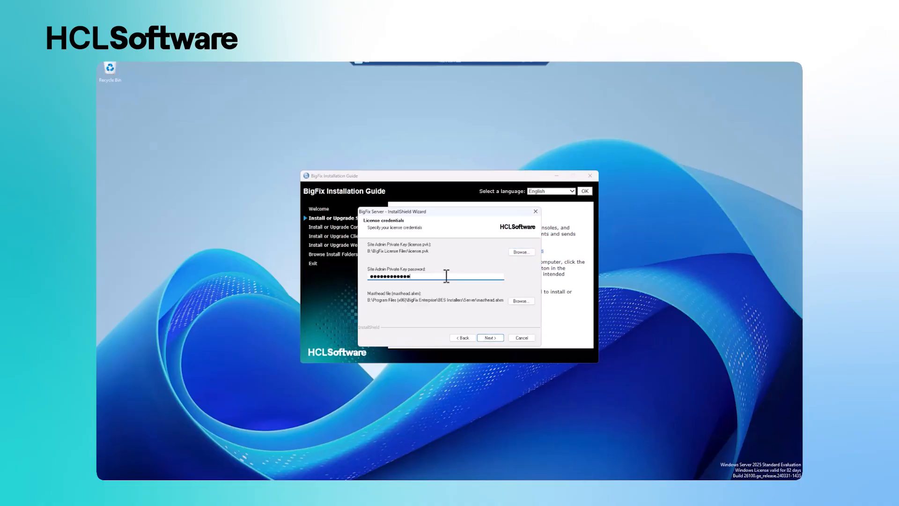
pyautogui.click(492, 338)
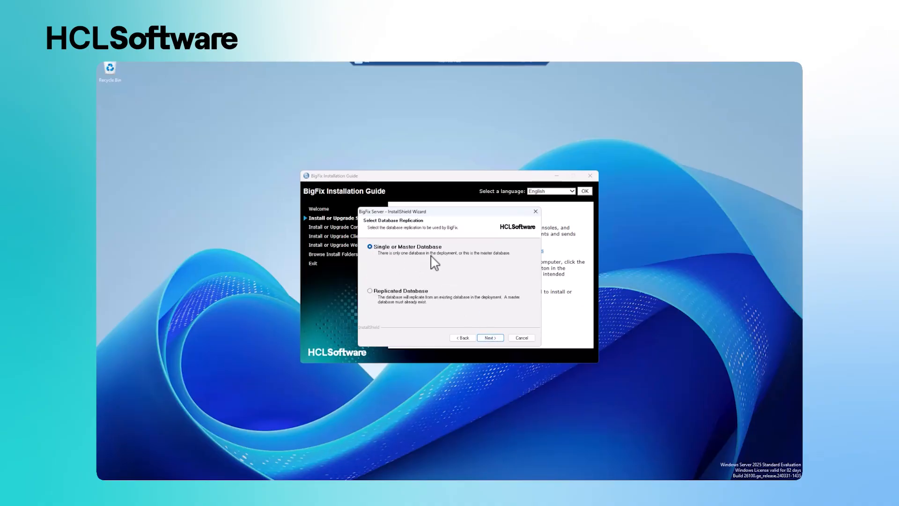
# - Keep Single or Master Database and set the master operator credentials to username bfadmin with the account password entered and confirmed
pyautogui.click(491, 338)
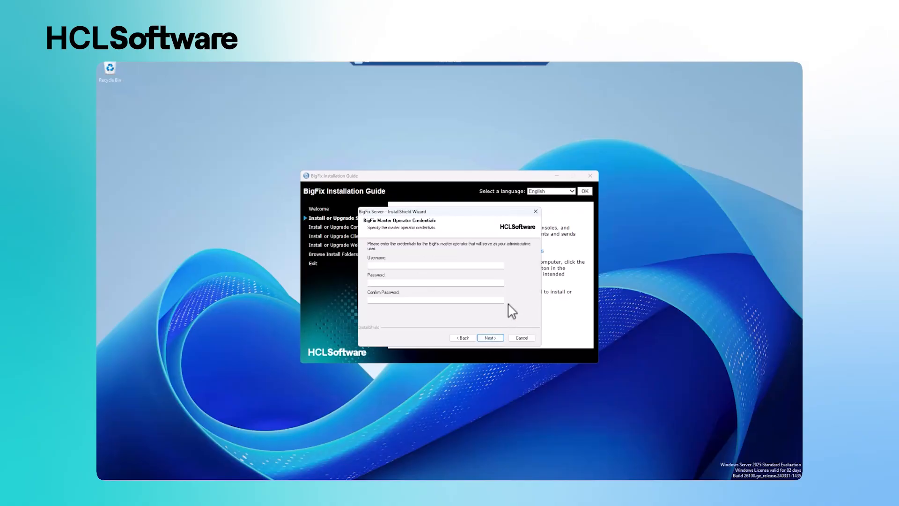
pyautogui.click(463, 268)
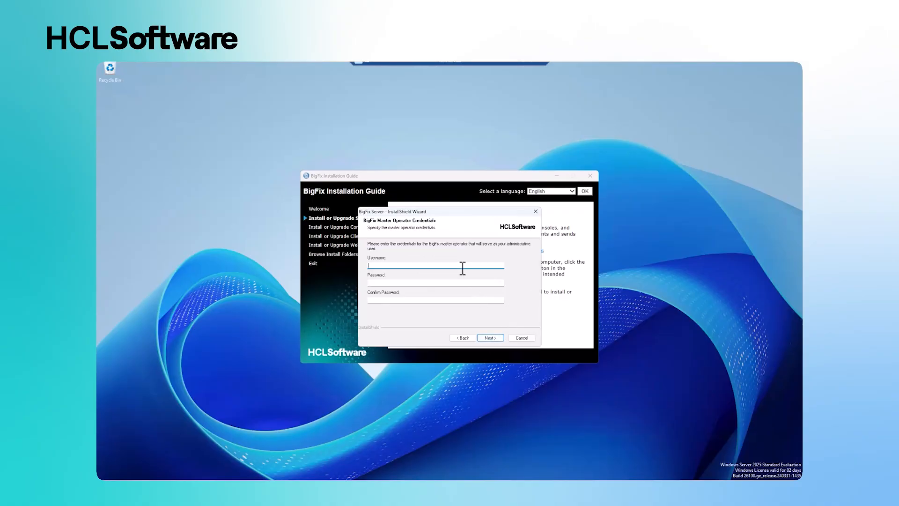
pyautogui.press('Tab')
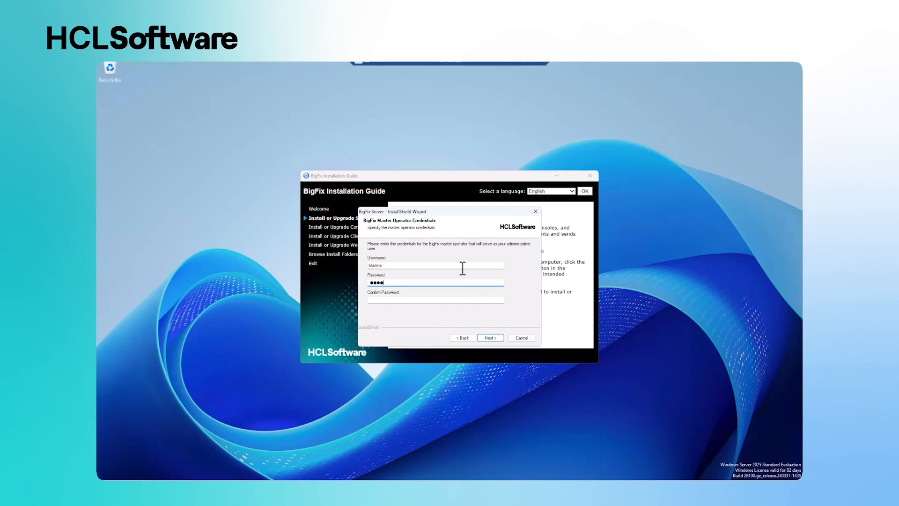
pyautogui.write('••••••••••')
pyautogui.press('Tab')
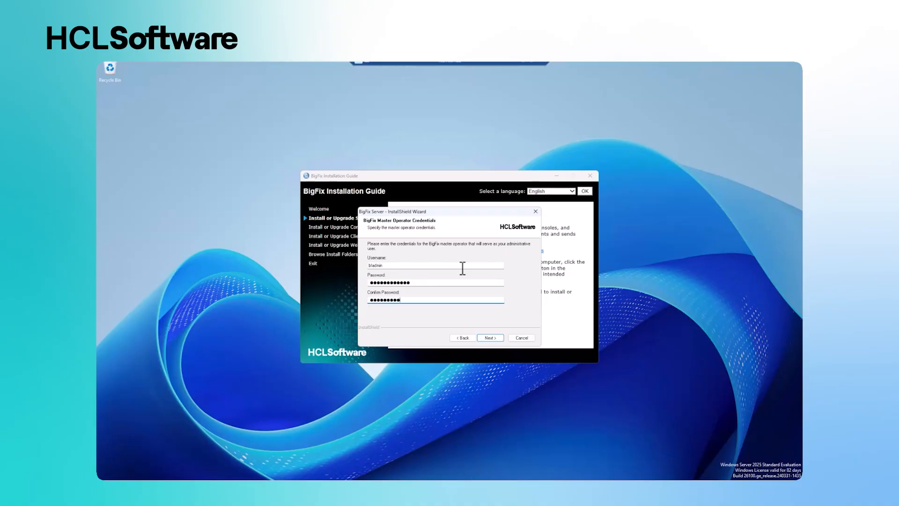
pyautogui.click(491, 338)
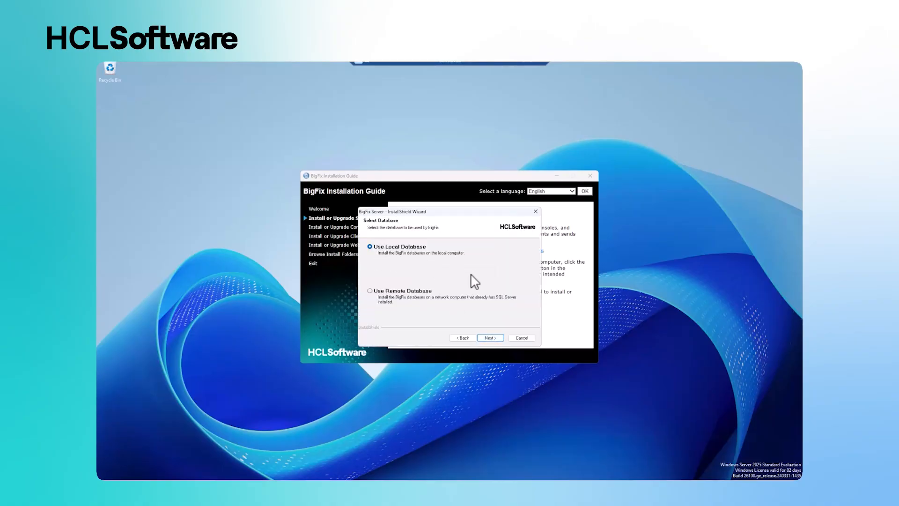
# - Keep the local database option and change the server's destination folder to B:\Program Files (x86)\BigFix Enterprise\BES Server
pyautogui.click(494, 340)
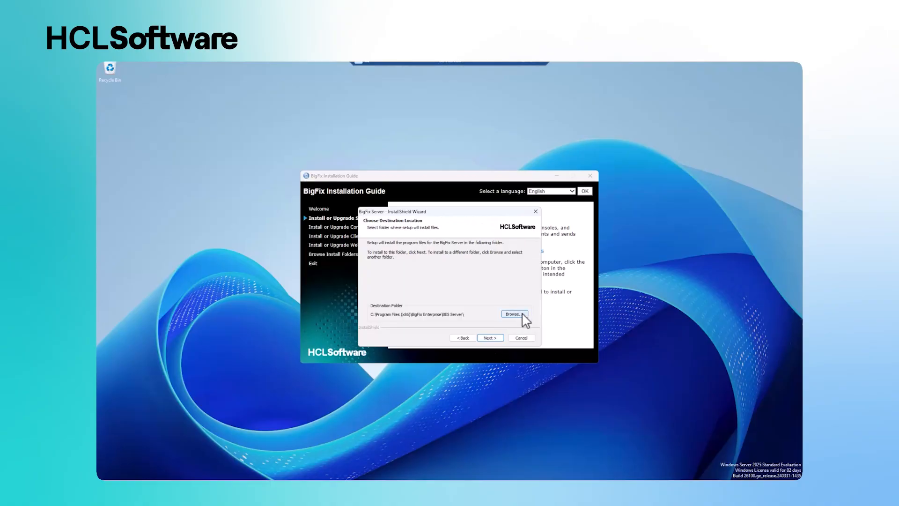
pyautogui.click(514, 314)
pyautogui.click(401, 245)
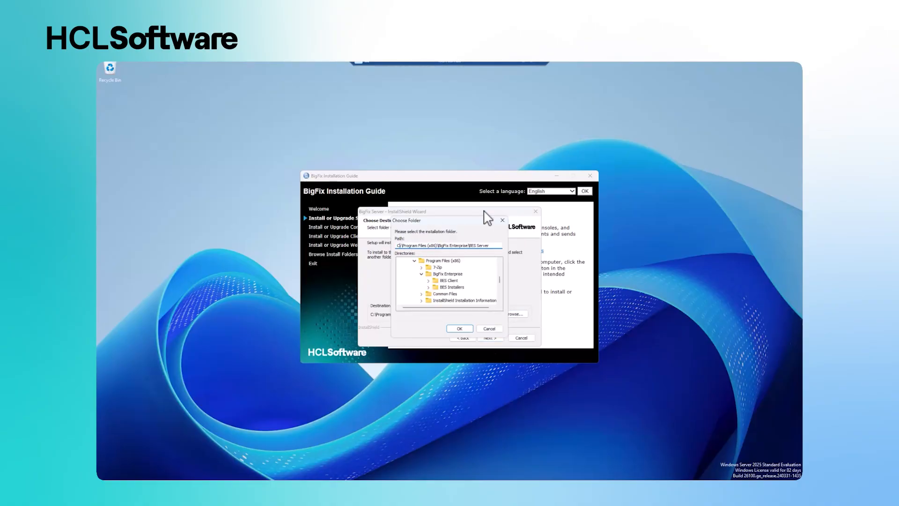
pyautogui.press('BackSpace')
pyautogui.write('B')
pyautogui.click(460, 328)
pyautogui.click(494, 338)
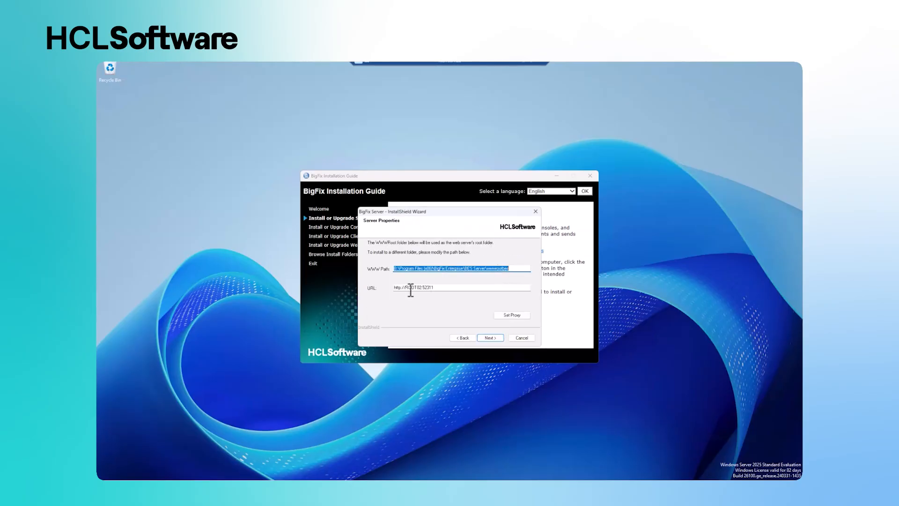
# - Accept the default server and Web Reports properties, run Web Reports as the LocalSystem user, and start the server installation
pyautogui.click(490, 339)
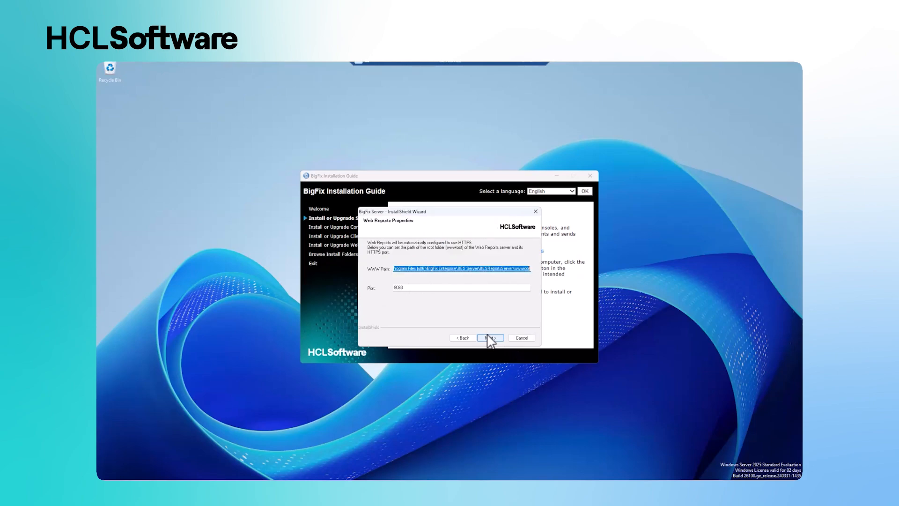
pyautogui.click(489, 338)
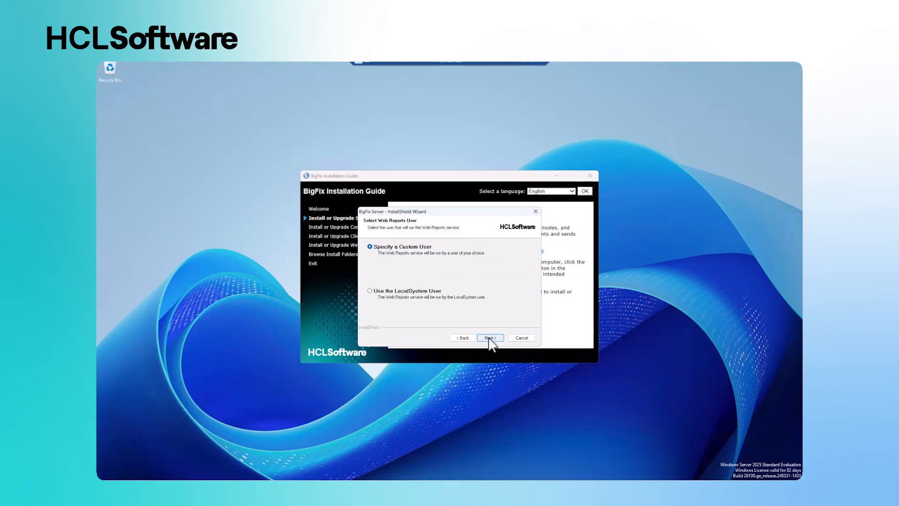
pyautogui.click(430, 291)
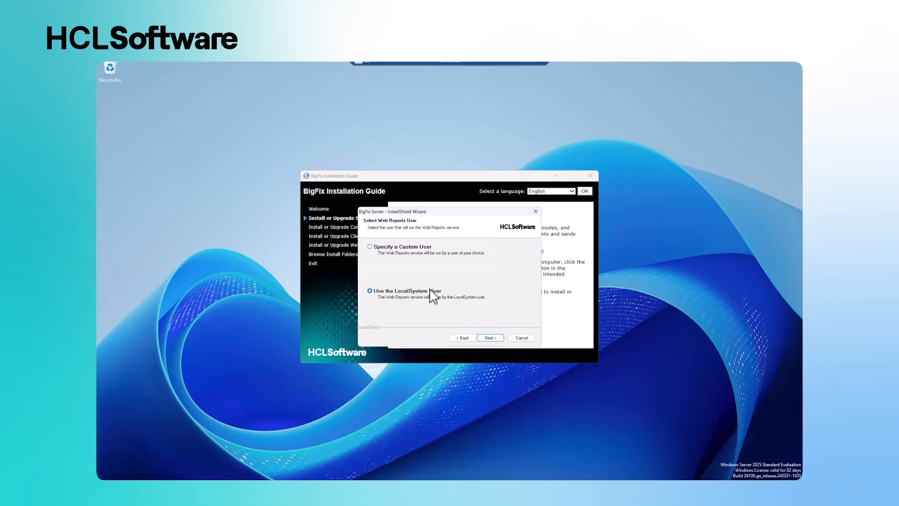
pyautogui.click(490, 338)
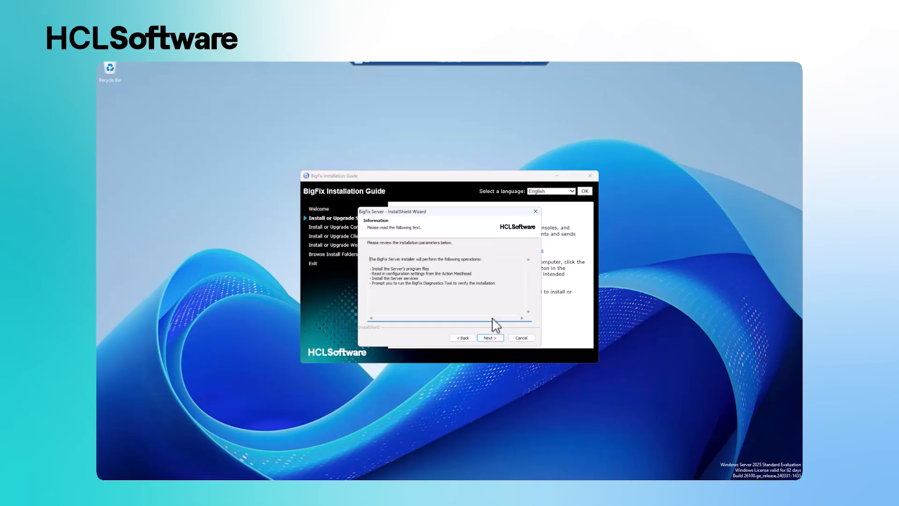
pyautogui.click(490, 337)
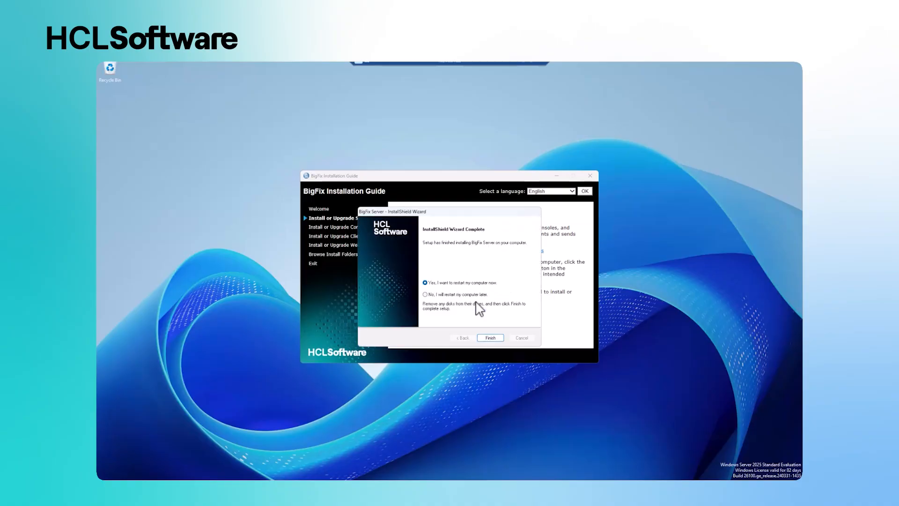
# - Finish the server setup with the computer restart postponed and run the BigFix Diagnostics Tool
pyautogui.click(476, 296)
pyautogui.click(490, 338)
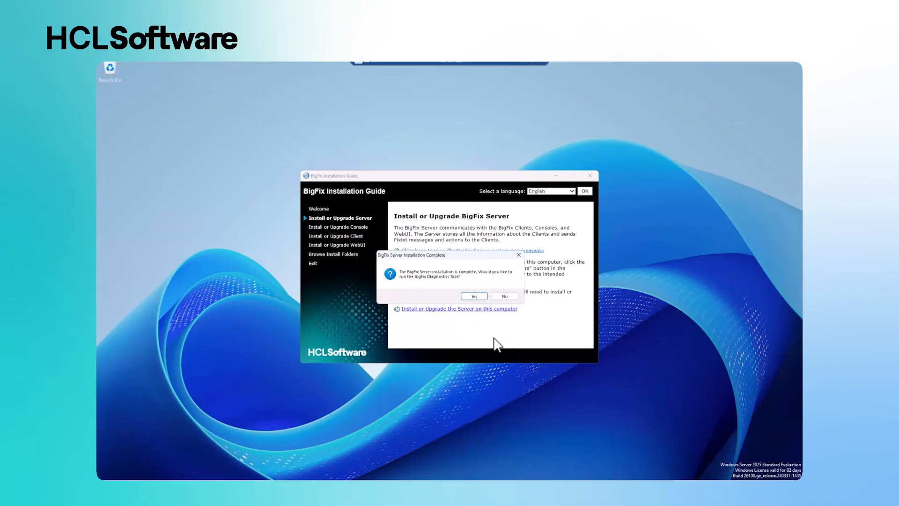
pyautogui.click(475, 296)
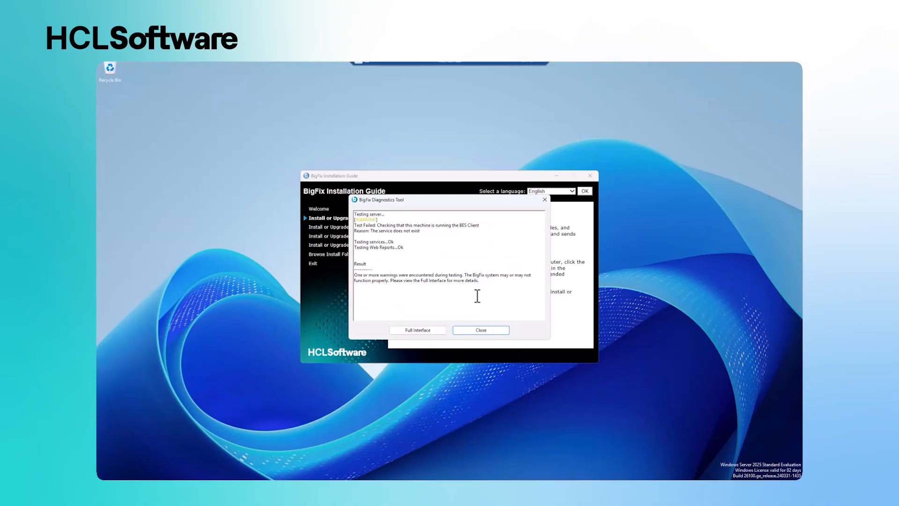
# - Review the Server, Services, Web Reports and About information in the full diagnostics interface, and close the tool
pyautogui.click(428, 331)
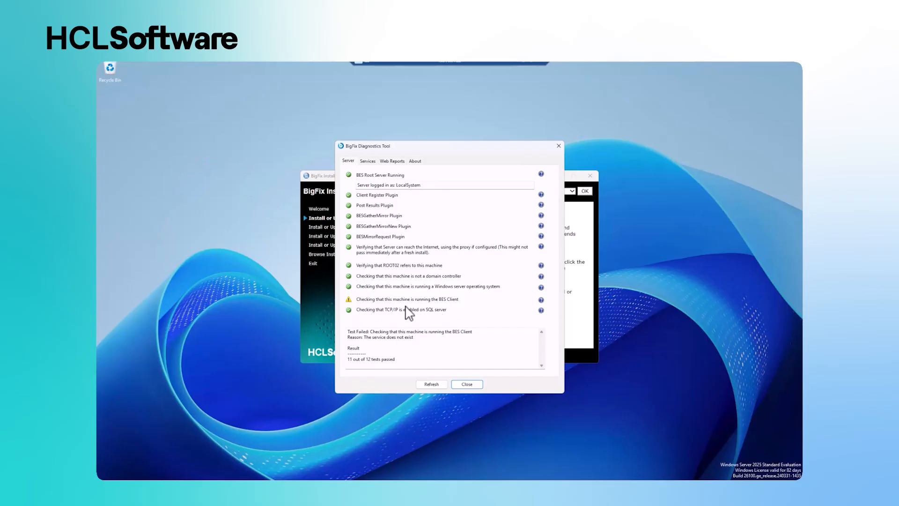
pyautogui.click(368, 161)
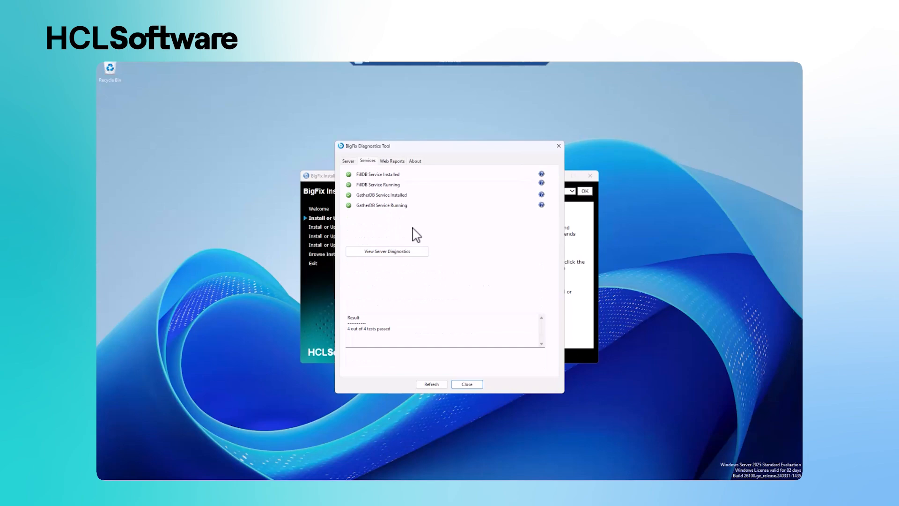
pyautogui.click(393, 160)
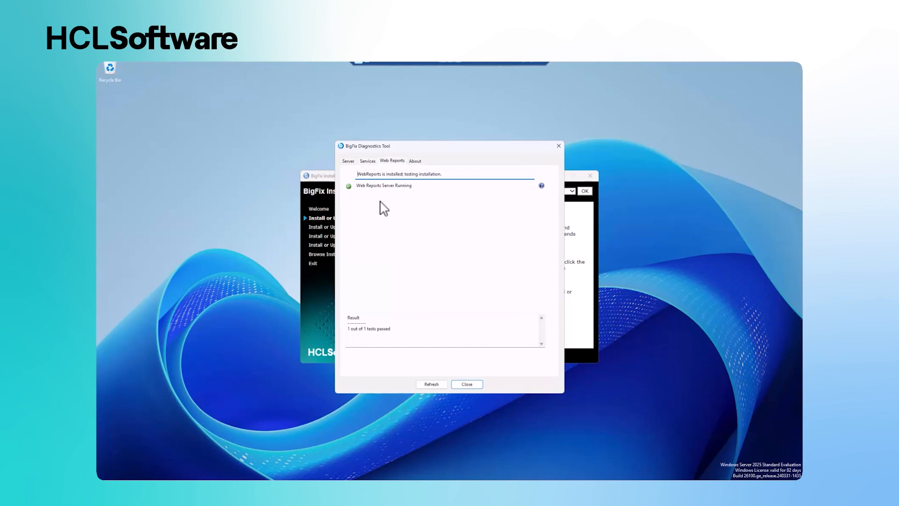
pyautogui.click(418, 163)
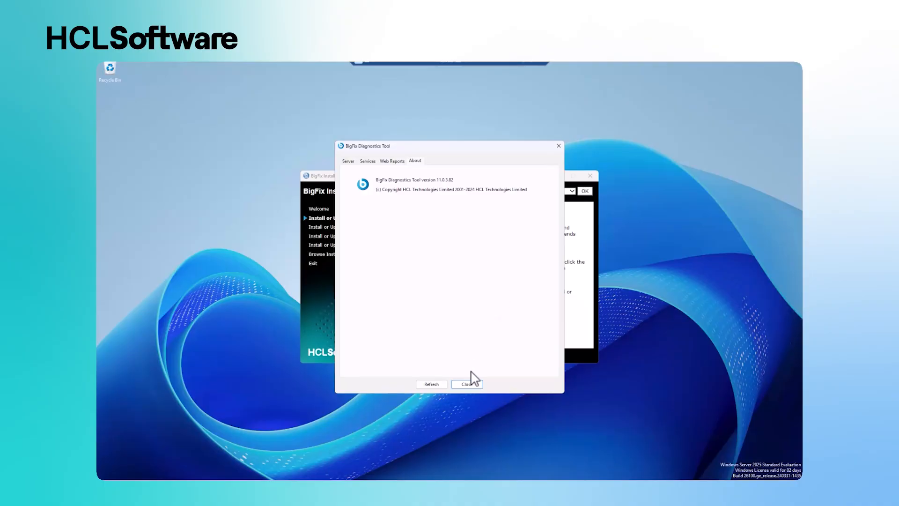
pyautogui.click(468, 385)
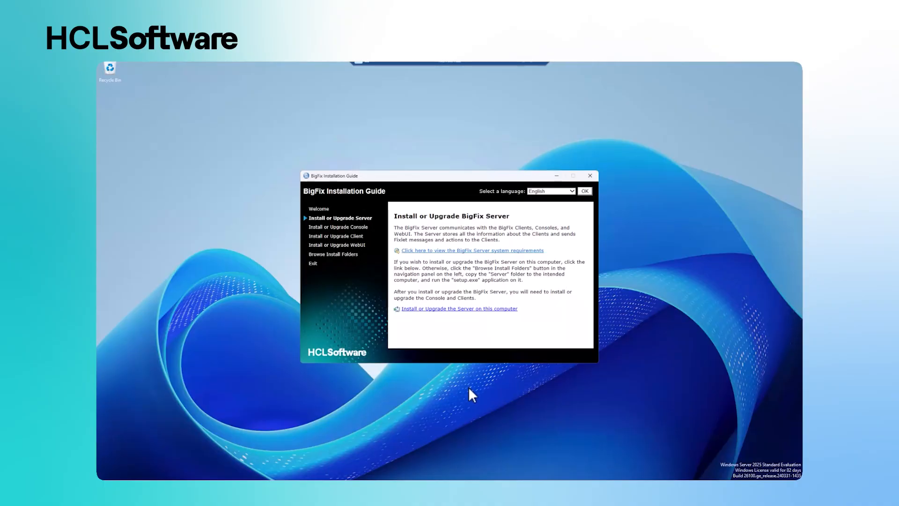
# - Install the BigFix Client on this computer in English (United States), keeping the default destination folder
pyautogui.click(349, 235)
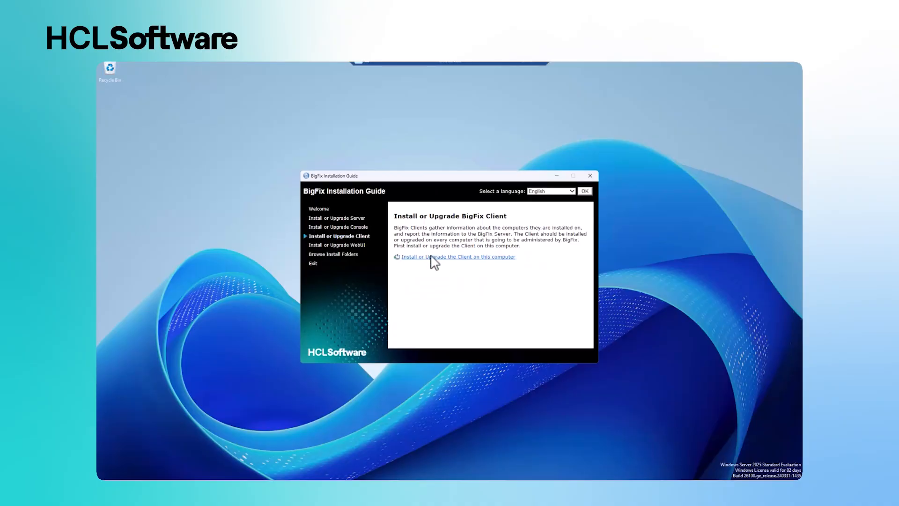
pyautogui.click(439, 257)
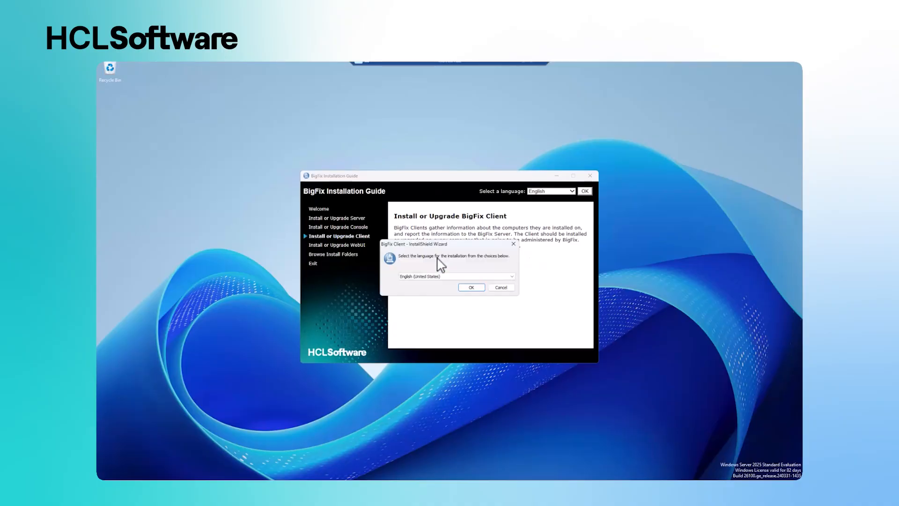
pyautogui.click(470, 287)
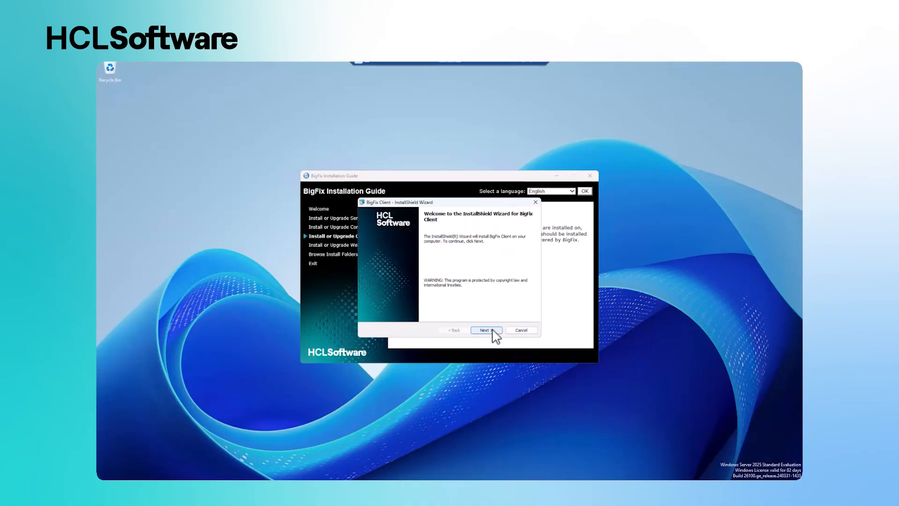
pyautogui.click(493, 331)
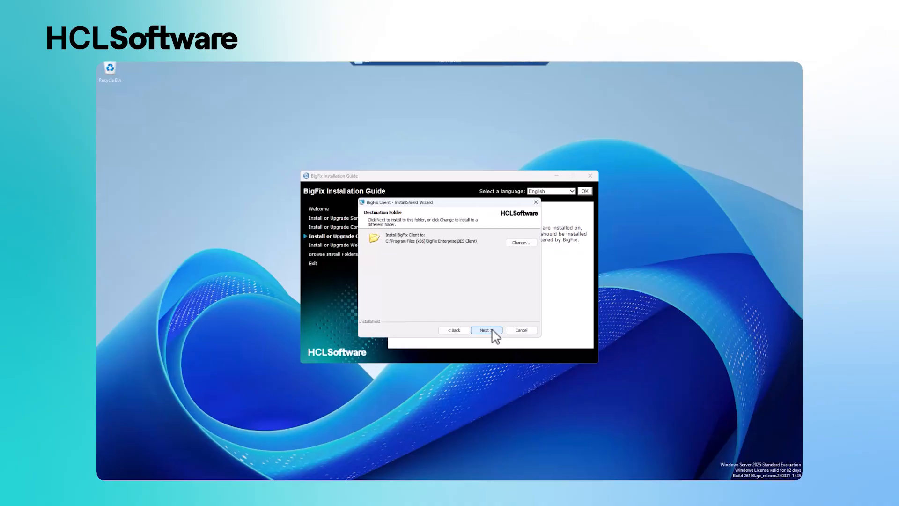
pyautogui.click(493, 330)
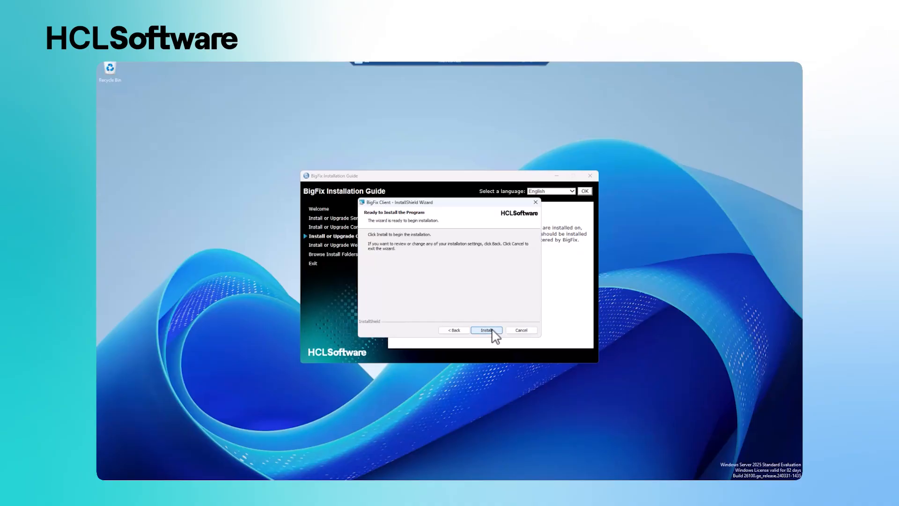
pyautogui.click(487, 330)
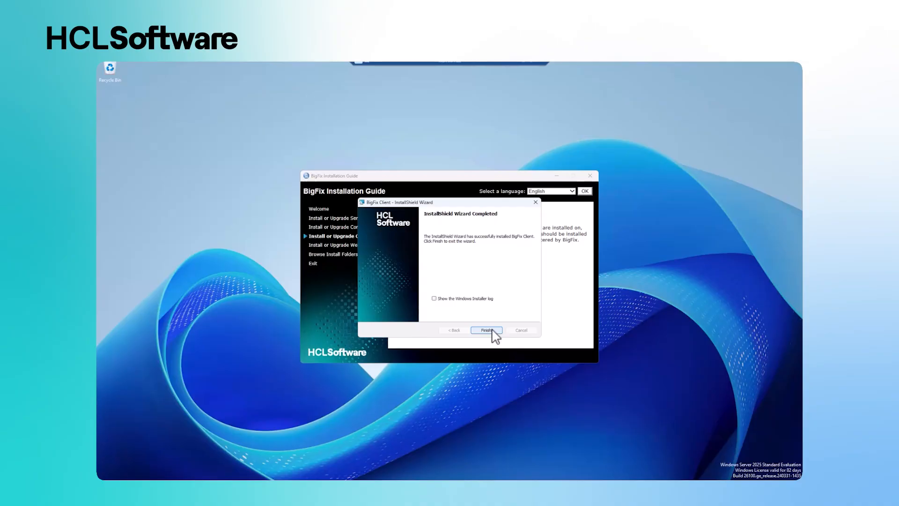
pyautogui.click(487, 330)
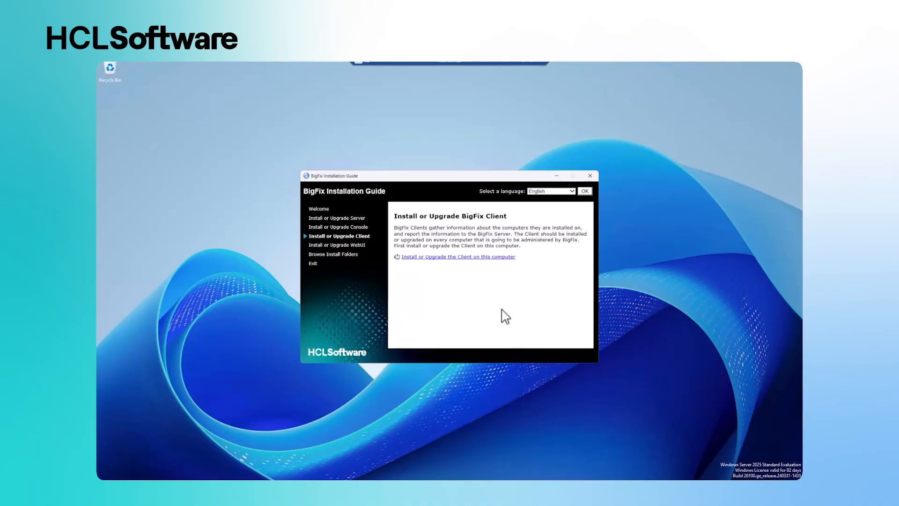
# - Install the BigFix Console in English (United States) with a desktop shortcut, and launch it on finishing the wizard
pyautogui.click(362, 227)
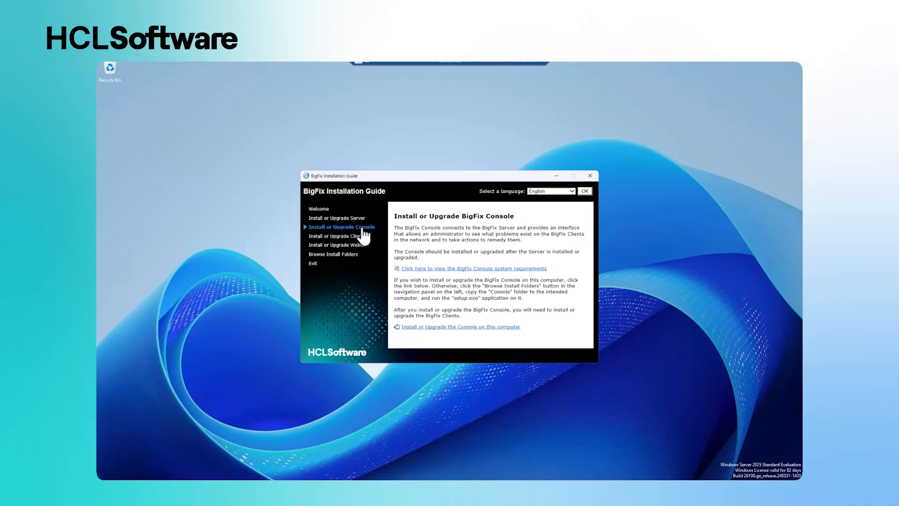
pyautogui.click(457, 326)
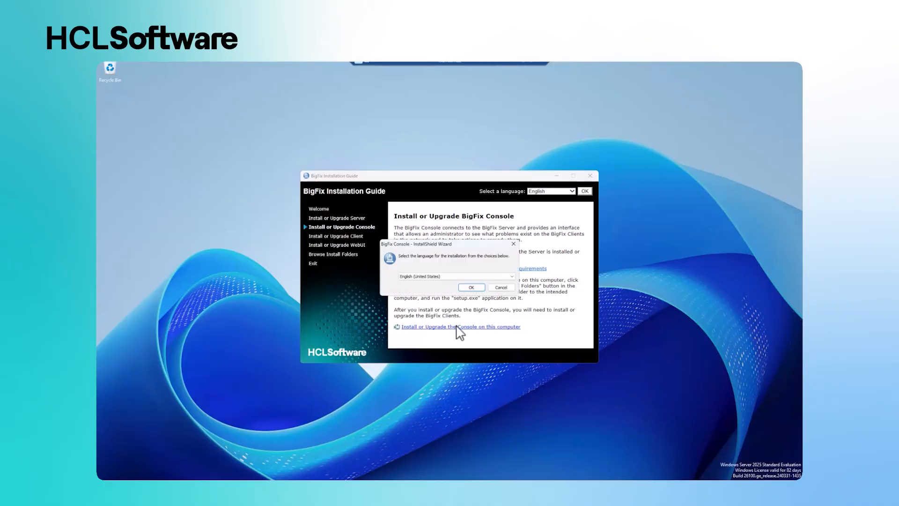
pyautogui.click(469, 287)
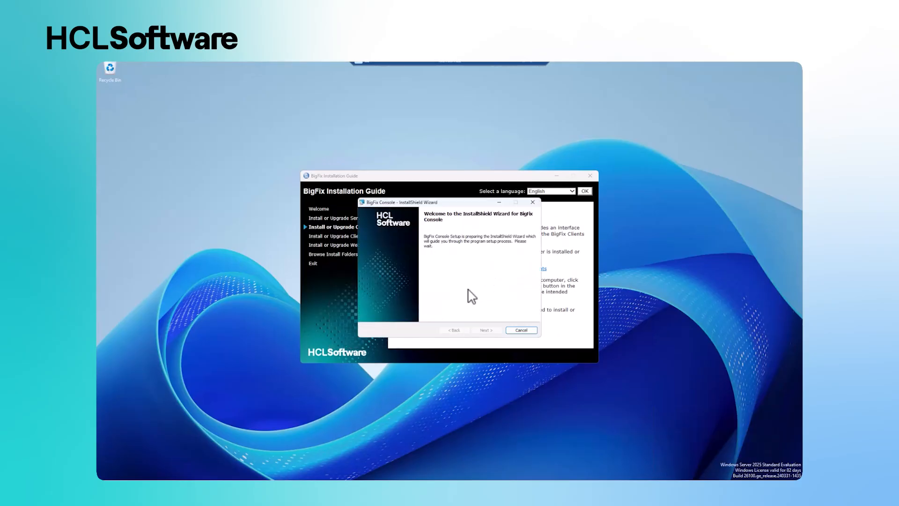
pyautogui.click(488, 331)
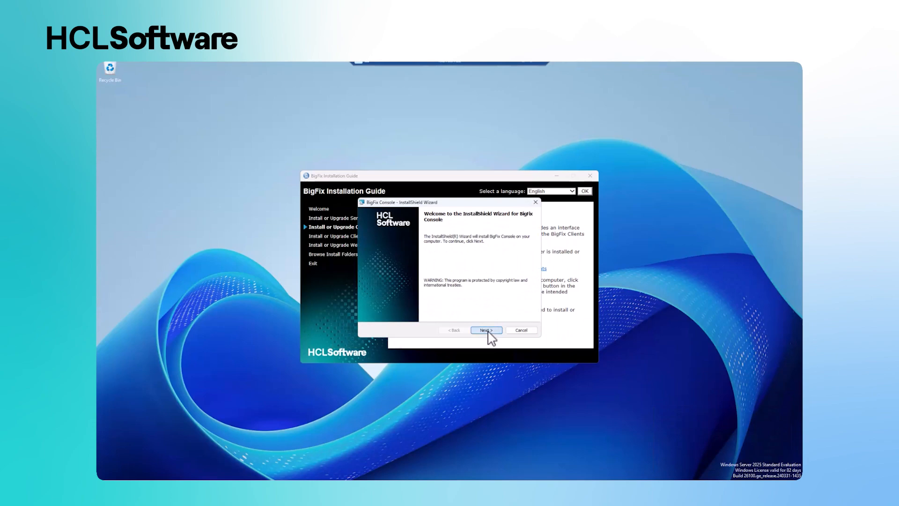
pyautogui.click(488, 331)
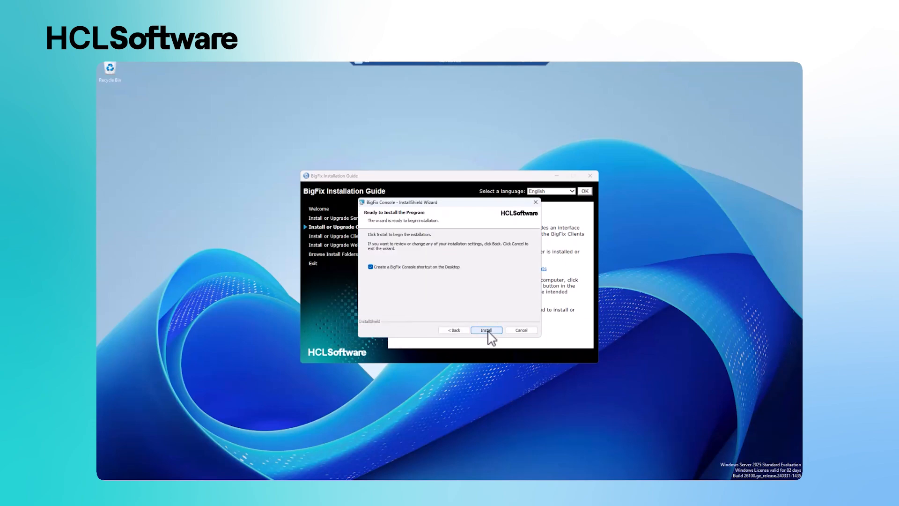
pyautogui.click(487, 331)
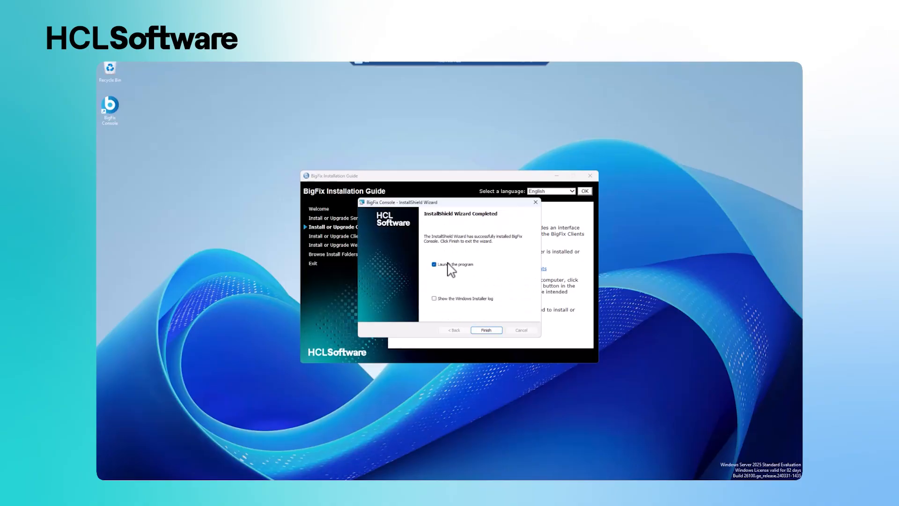
pyautogui.click(485, 329)
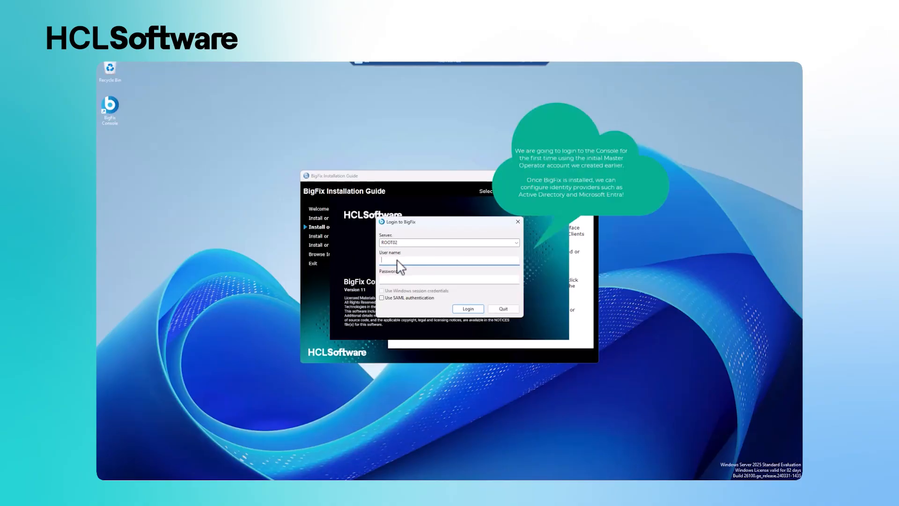
# - Log in to the Console on ROOT02 as bfadmin with the account password, and open the ROOT02 computer's summary
pyautogui.write('bfadmin')
pyautogui.press('Tab')
pyautogui.write('*')
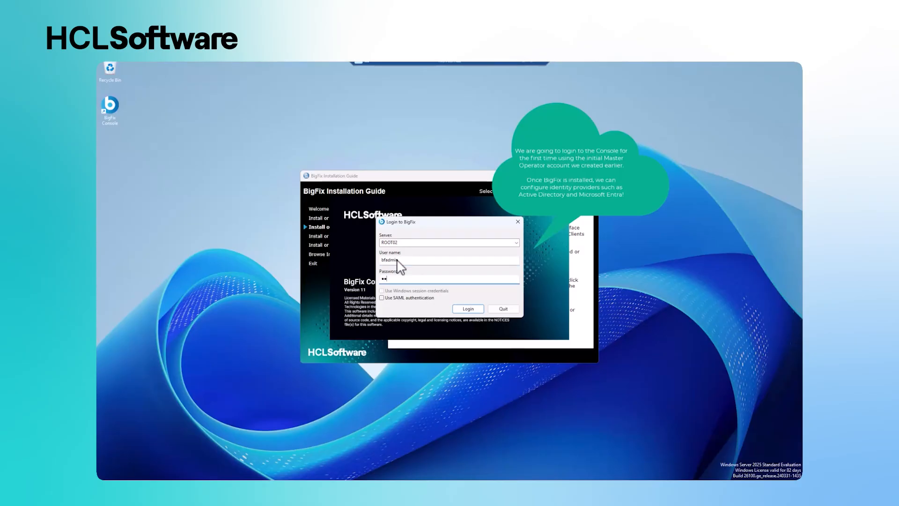
pyautogui.write('*********')
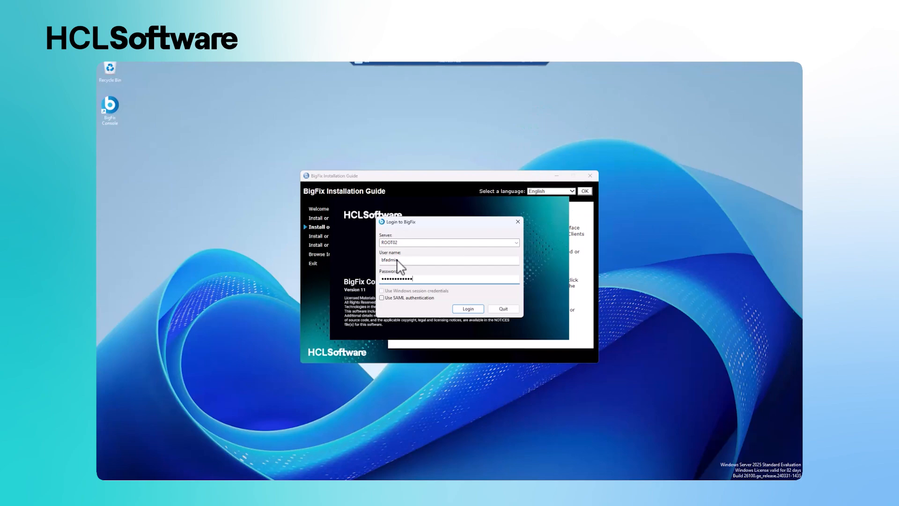
pyautogui.click(476, 309)
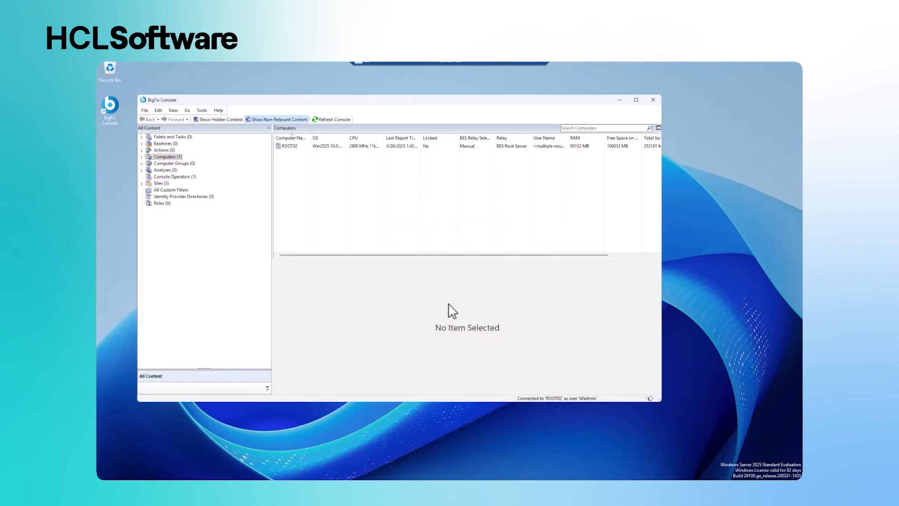
pyautogui.click(177, 156)
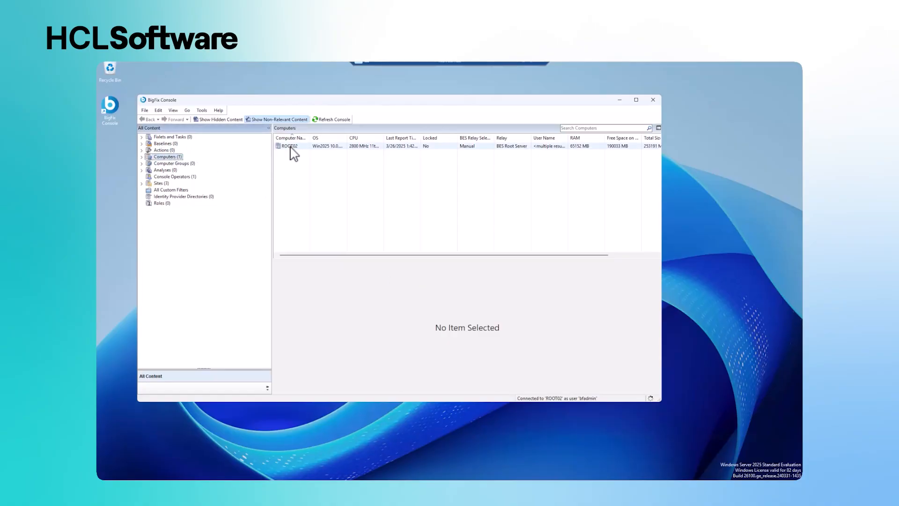
pyautogui.click(291, 147)
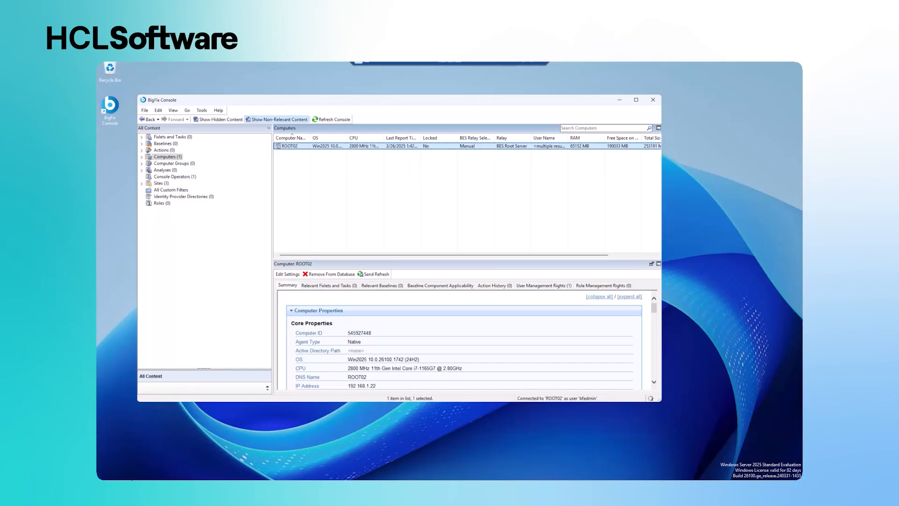
# - Open the 20250326 client log from C:\Program Files (x86)\BigFix Enterprise\BES Client\__BESData\__Global\Logs
pyautogui.click(148, 483)
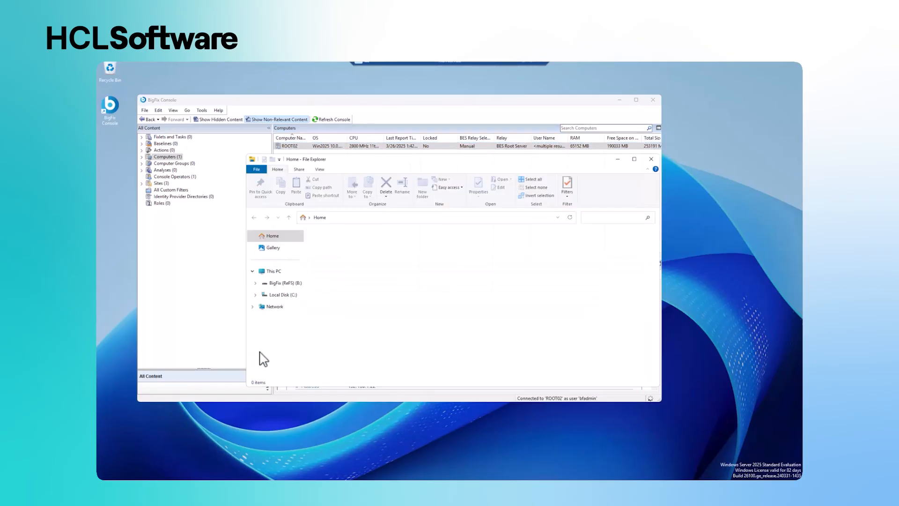
pyautogui.click(282, 295)
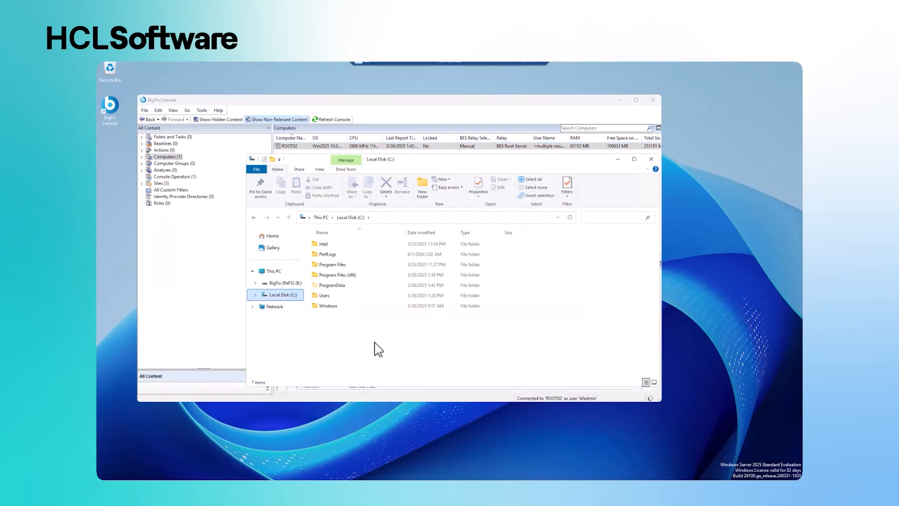
pyautogui.doubleClick(368, 276)
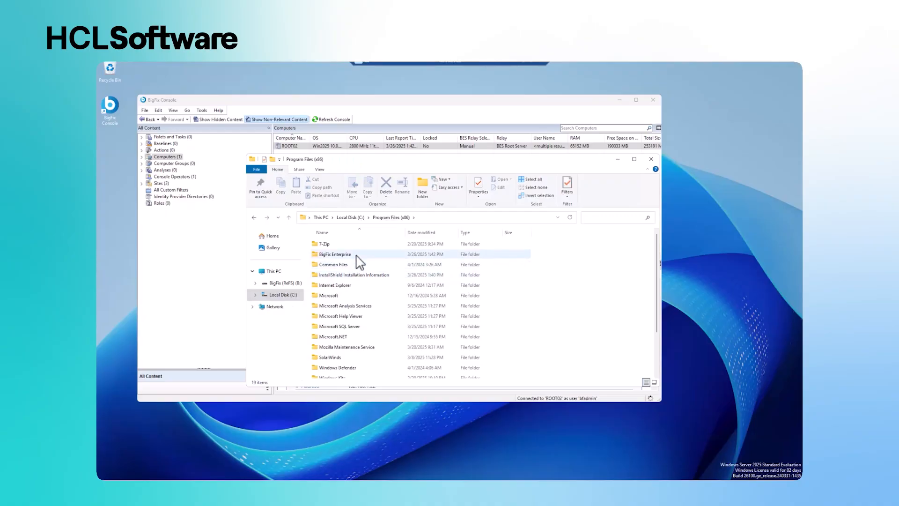
pyautogui.doubleClick(356, 255)
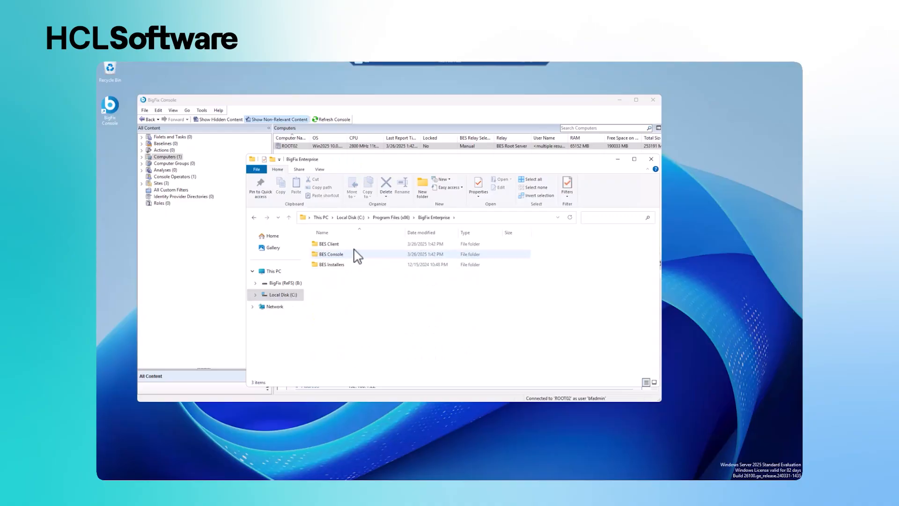
pyautogui.doubleClick(353, 245)
pyautogui.click(353, 245)
pyautogui.doubleClick(353, 245)
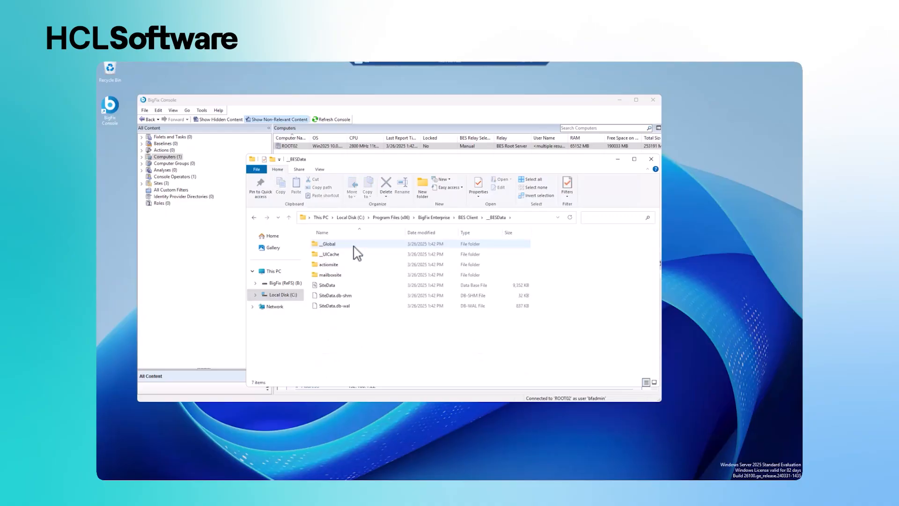
pyautogui.doubleClick(354, 247)
pyautogui.doubleClick(347, 298)
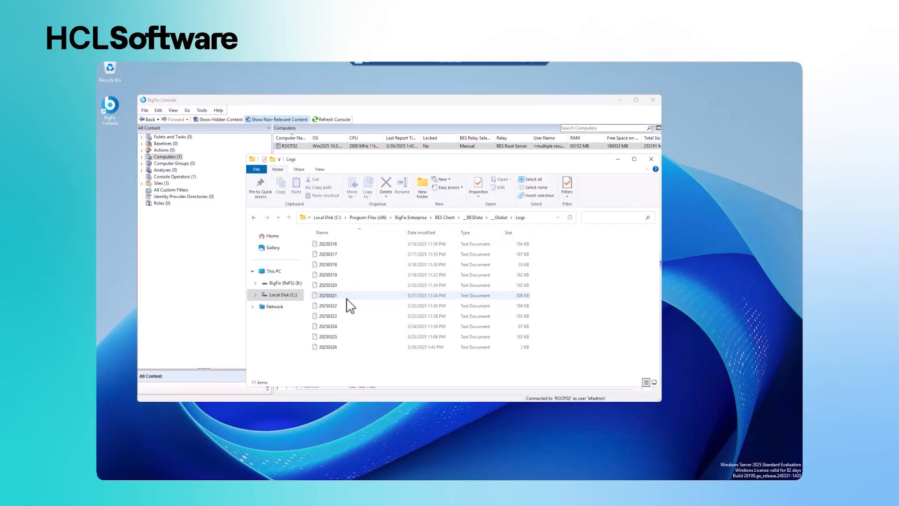
pyautogui.doubleClick(350, 347)
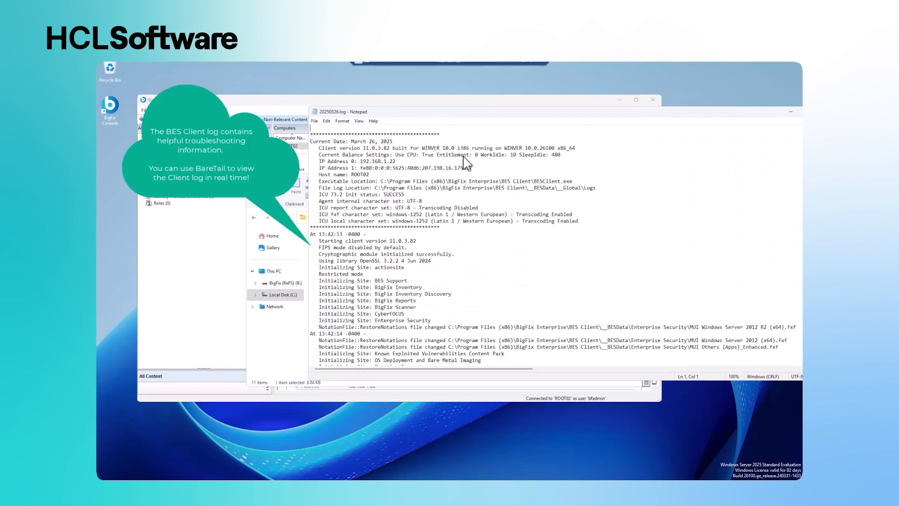
# - Review the BES Client log through to its last entries, and close the log and its folder
pyautogui.moveTo(686, 112); pyautogui.dragTo(621, 114)
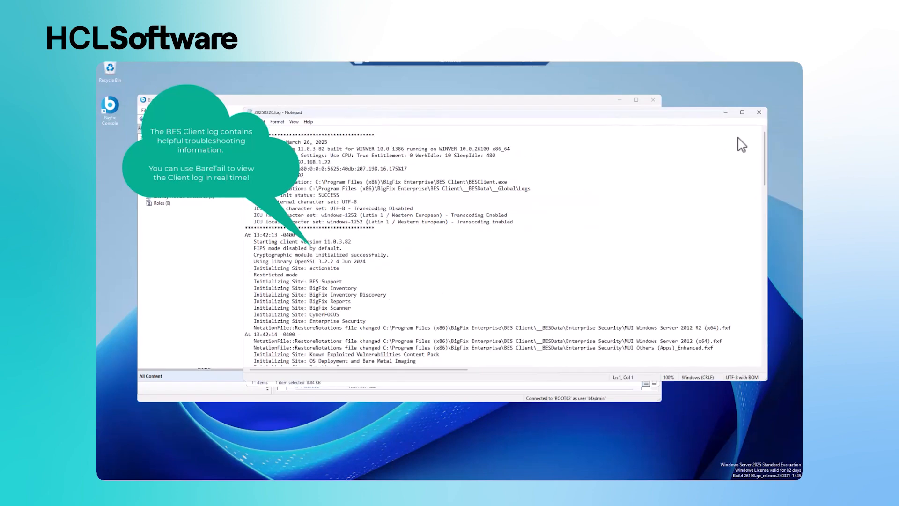
pyautogui.moveTo(766, 155); pyautogui.dragTo(721, 348)
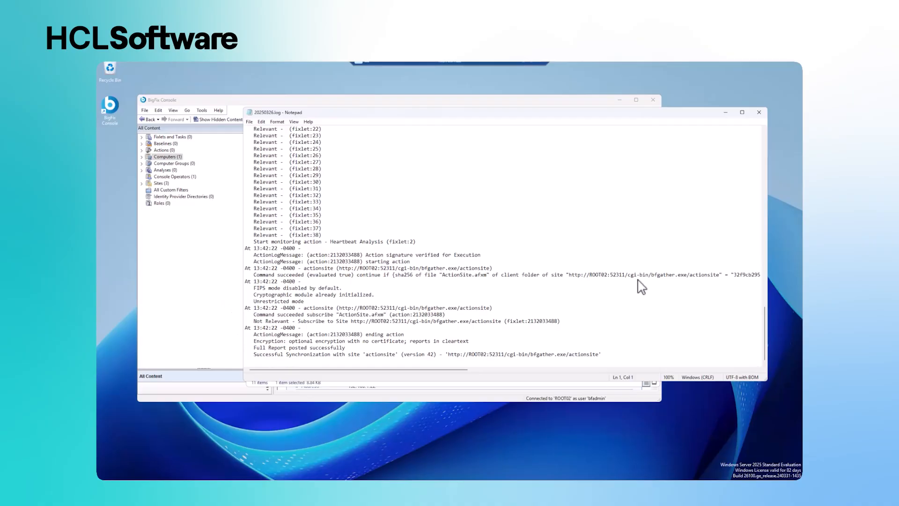
pyautogui.click(757, 113)
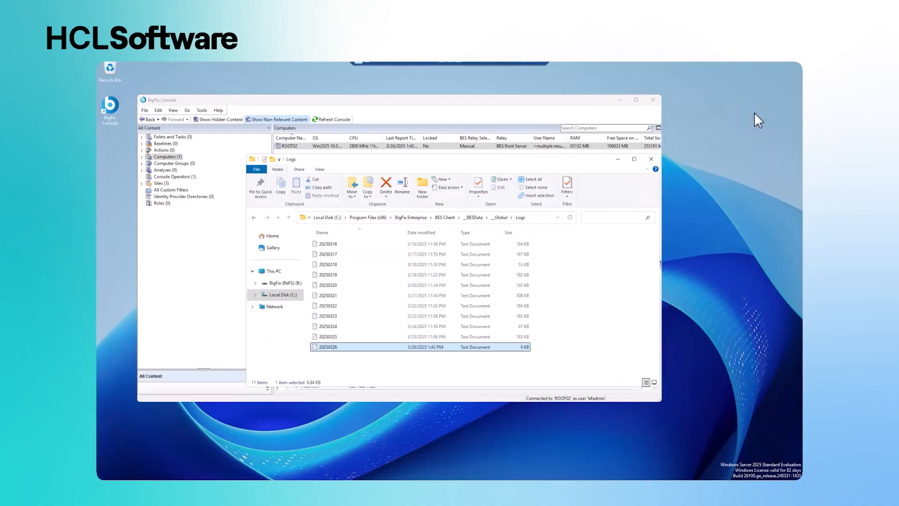
pyautogui.click(651, 159)
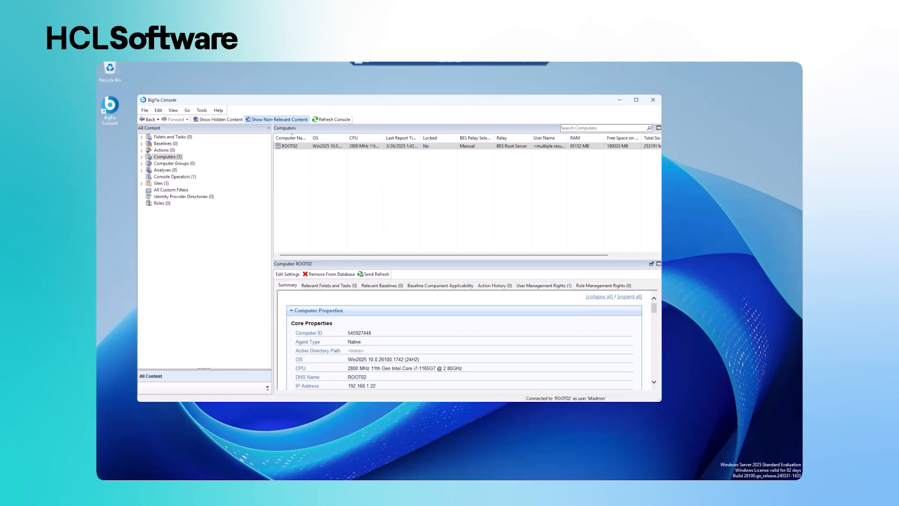
# - Start the WebUI installation on this computer from the BigFix Installation Guide in English (United States), and continue to the license credentials
pyautogui.click(187, 445)
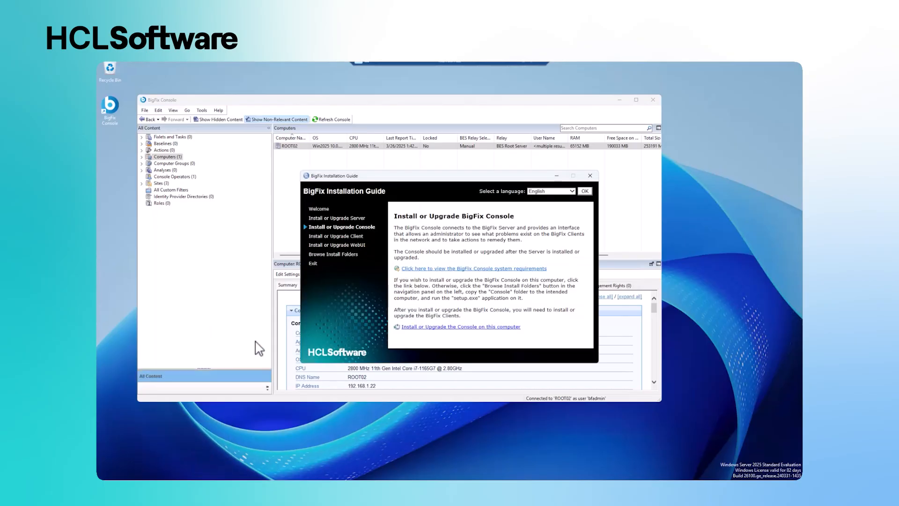
pyautogui.click(335, 245)
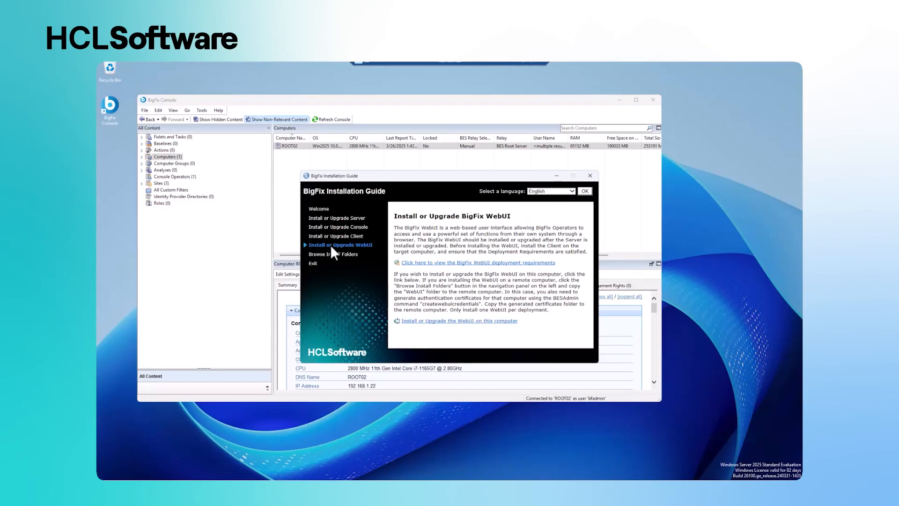
pyautogui.click(450, 321)
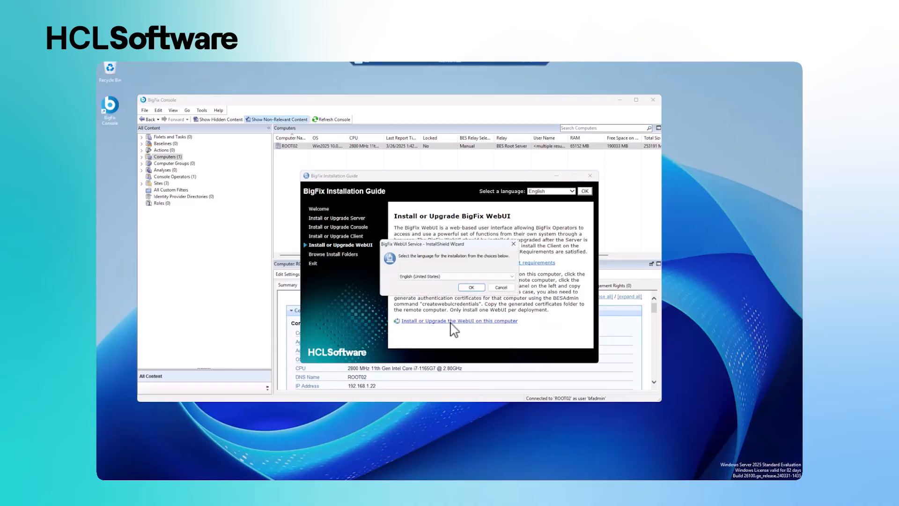
pyautogui.click(478, 287)
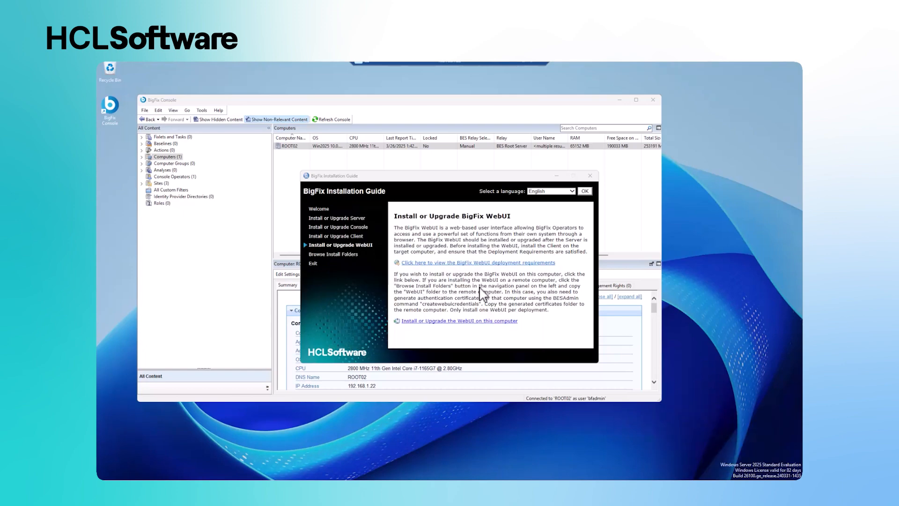
pyautogui.click(486, 331)
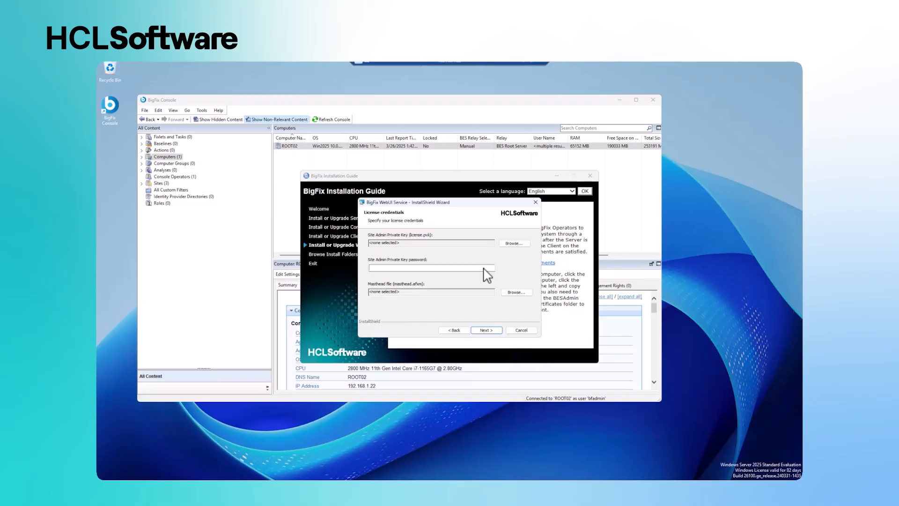
# - Supply license.pvk, the Site Admin Private Key password and masthead.afxm from the BigFix License Files folder as the WebUI license credentials
pyautogui.click(512, 242)
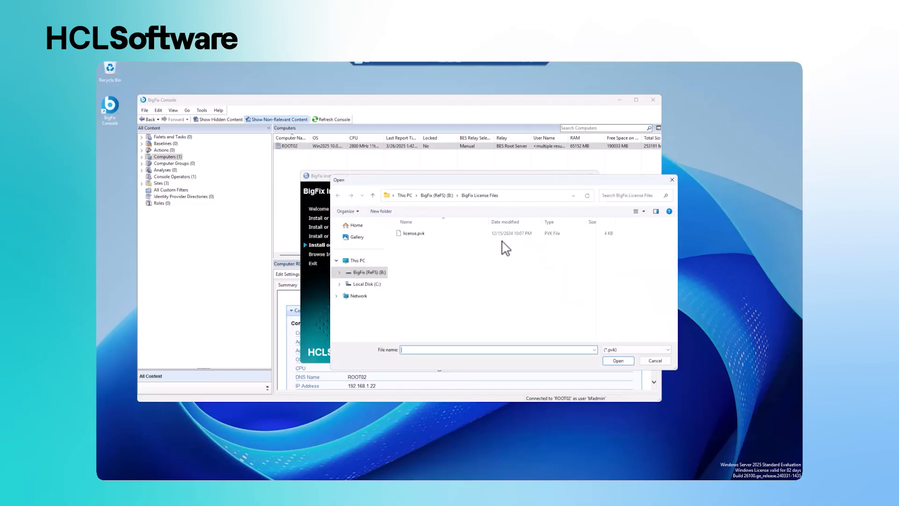
pyautogui.click(427, 234)
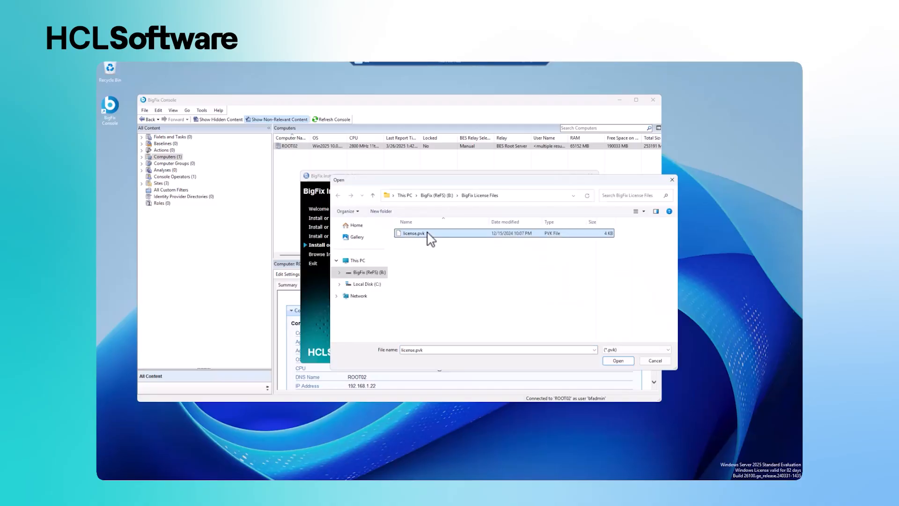
pyautogui.click(611, 362)
pyautogui.click(442, 268)
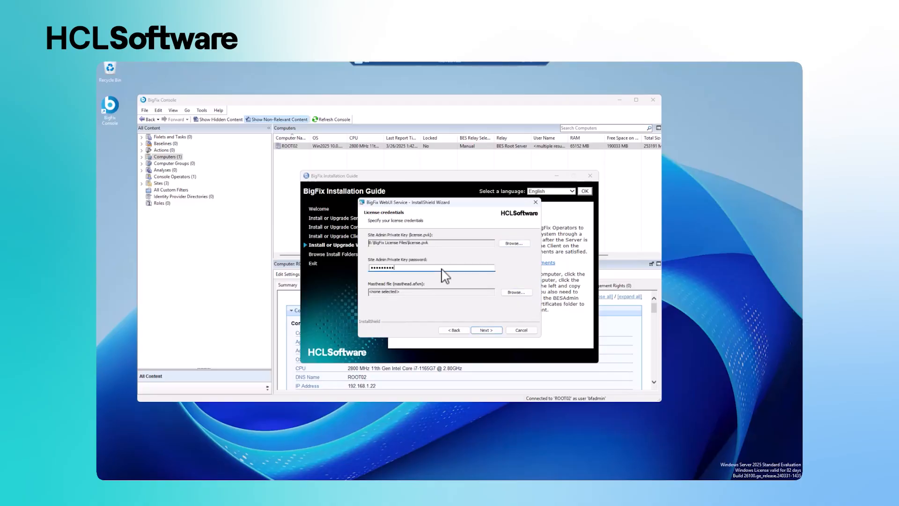
pyautogui.click(505, 293)
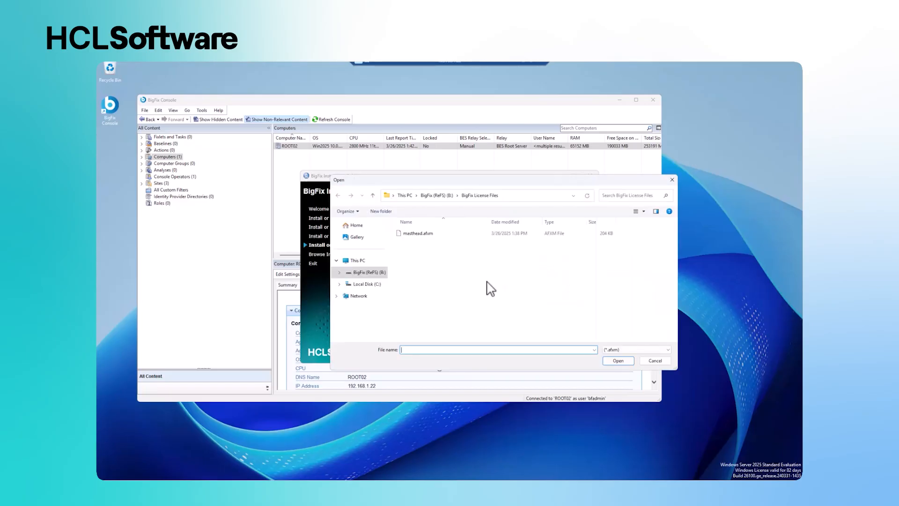
pyautogui.click(434, 233)
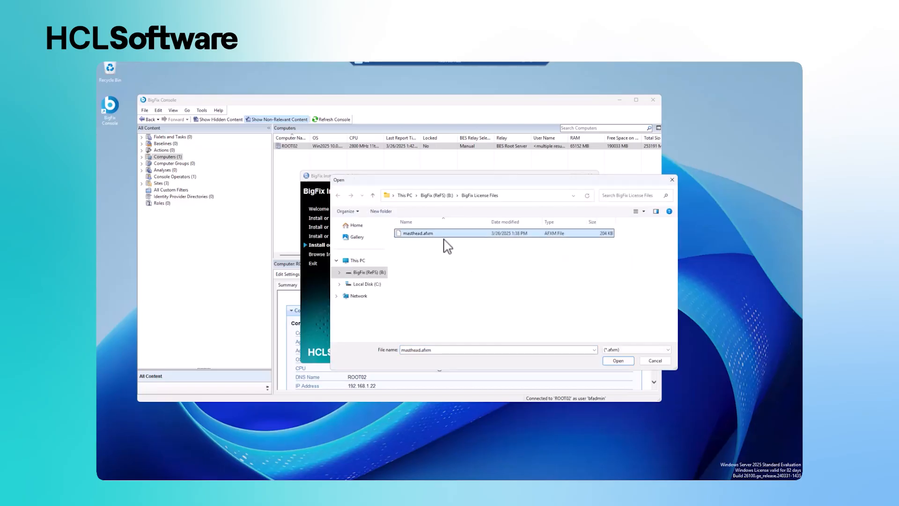
pyautogui.click(613, 361)
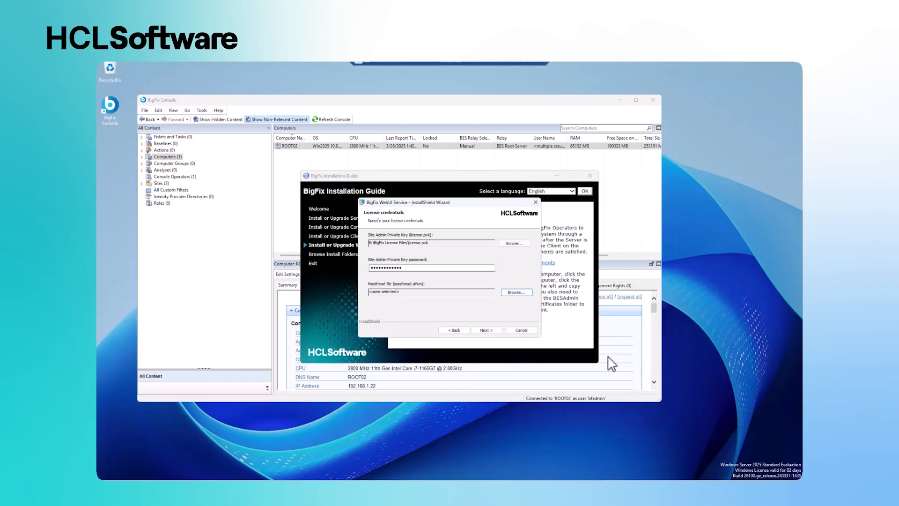
pyautogui.click(497, 330)
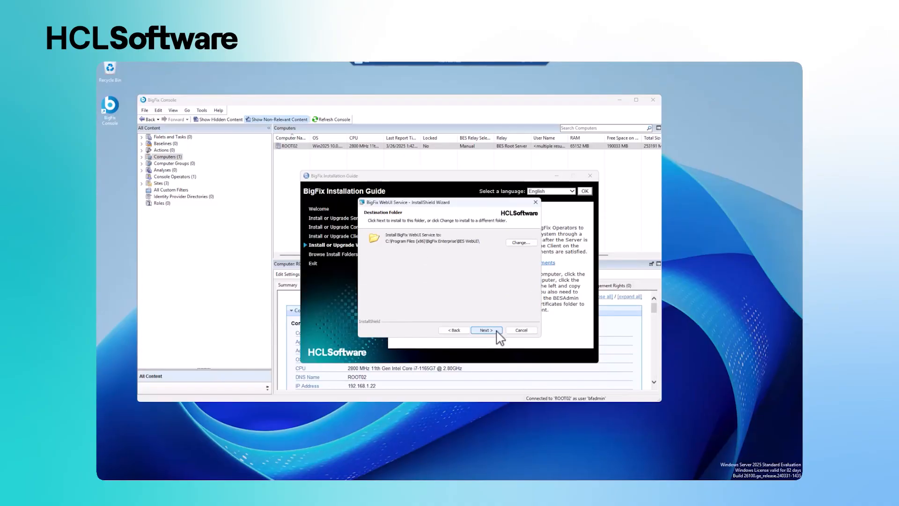
# - Set the WebUI destination folder to B:\Program Files (x86)\BigFix Enterprise\BES WebUI\, and accept HTTPS port 443 and HTTP redirect port 80
pyautogui.click(521, 243)
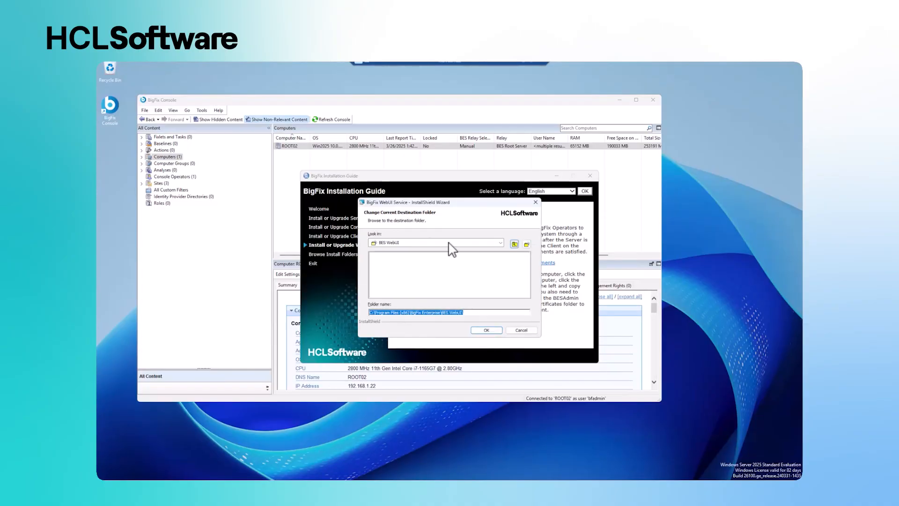
pyautogui.click(378, 314)
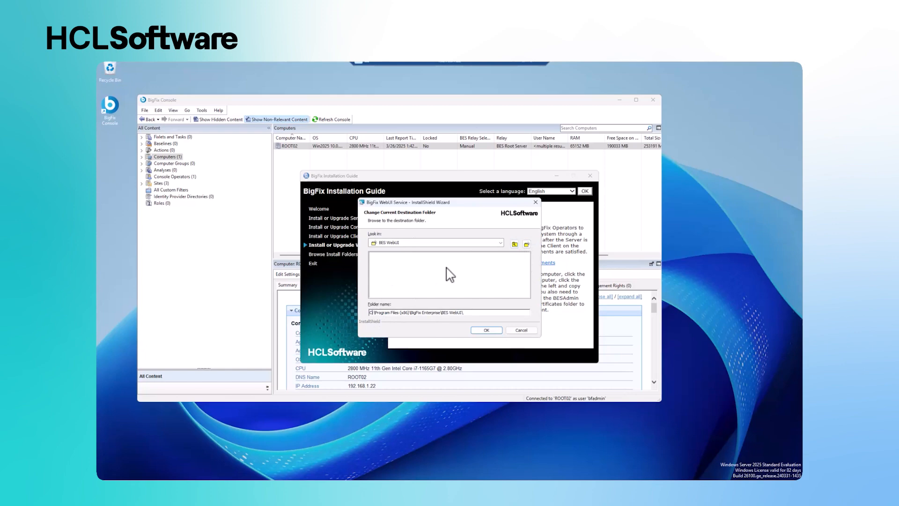
pyautogui.press('BackSpace')
pyautogui.write('B')
pyautogui.click(492, 332)
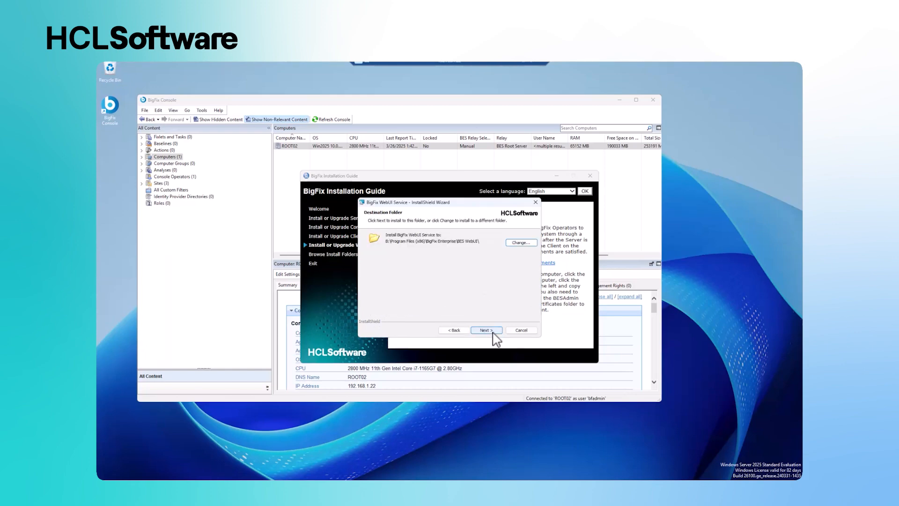
pyautogui.click(493, 332)
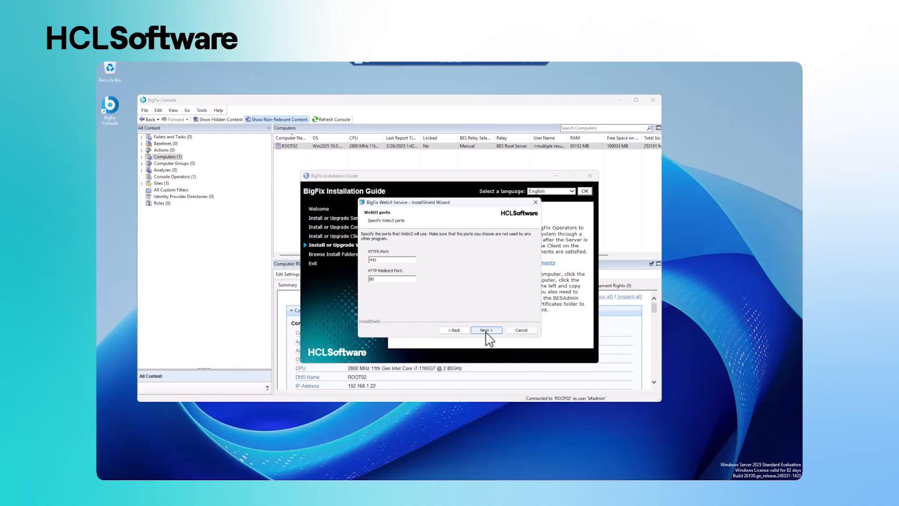
pyautogui.click(487, 331)
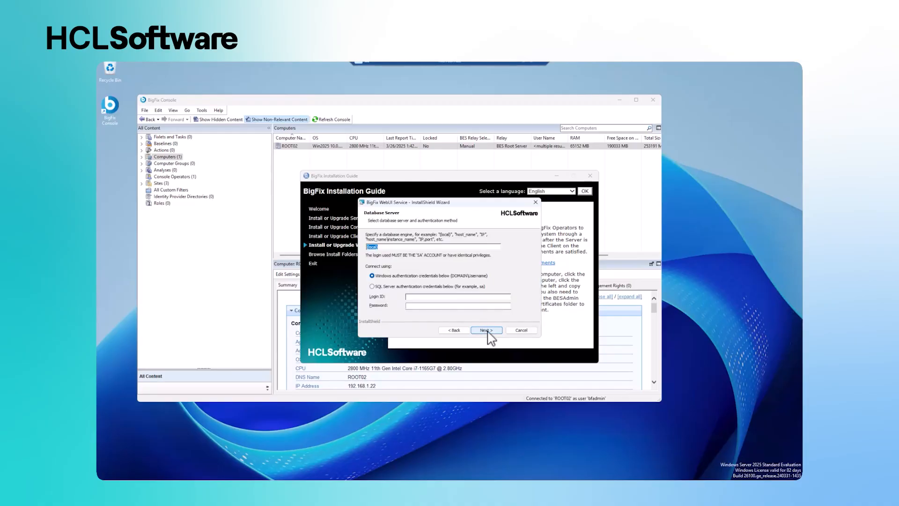
# - Configure the (local) database connection with Windows authentication, entering login ID ROOT02\Administrator and the account password
pyautogui.click(433, 297)
pyautogui.write('ROOT02\\Administrator')
pyautogui.press('Tab')
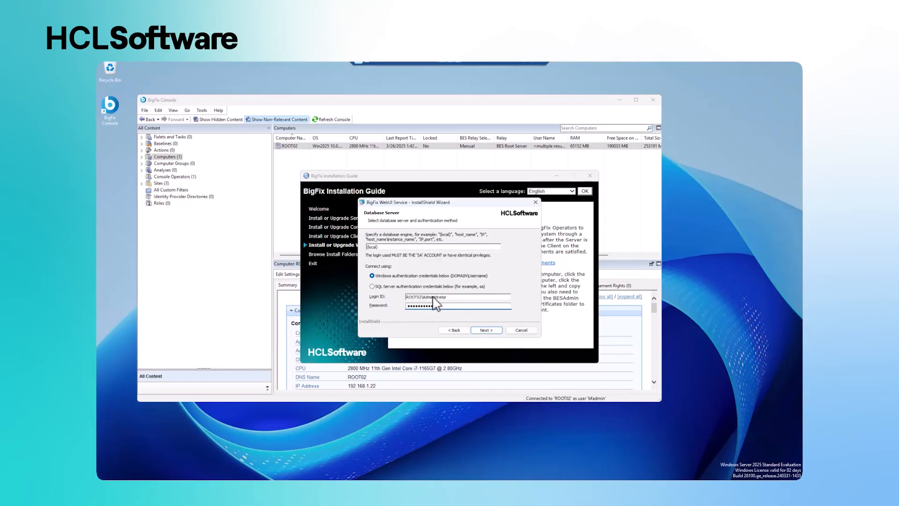
pyautogui.click(487, 330)
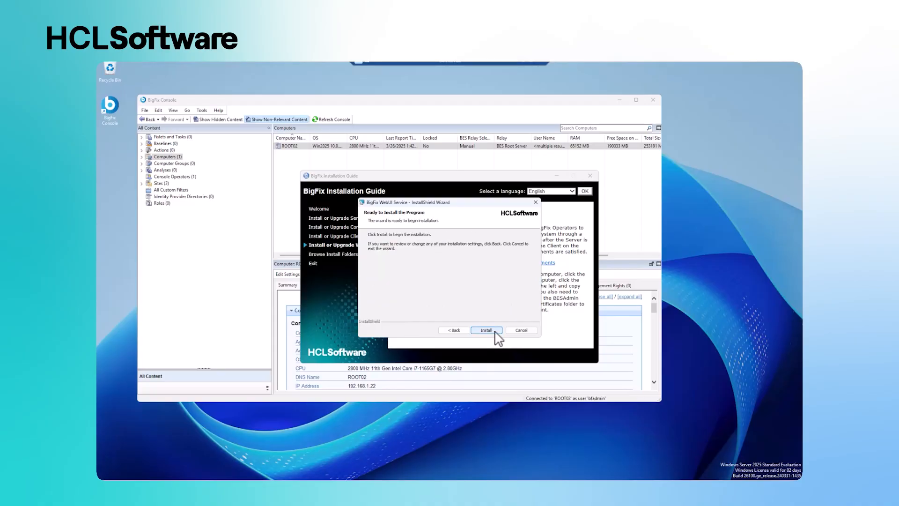
# - Run the BigFix WebUI Service installation with the configured settings and finish the wizard without showing the Windows Installer log
pyautogui.click(495, 331)
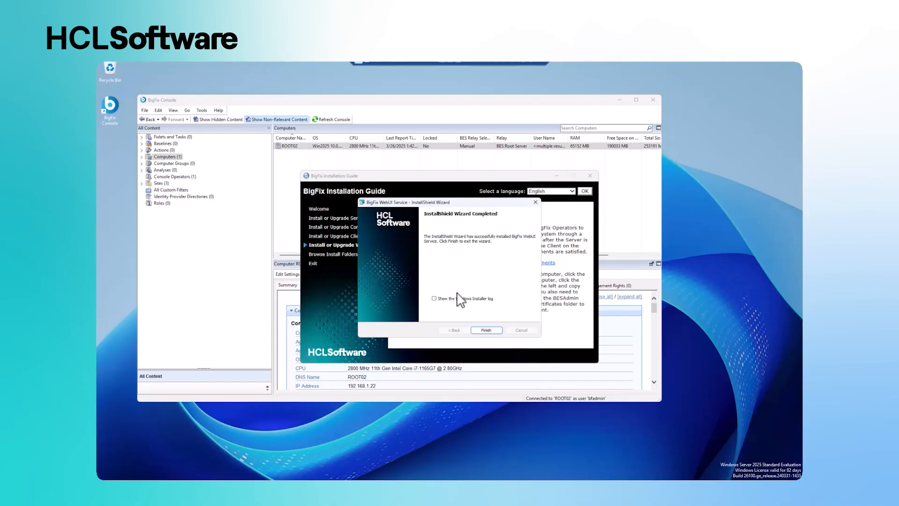
pyautogui.click(487, 330)
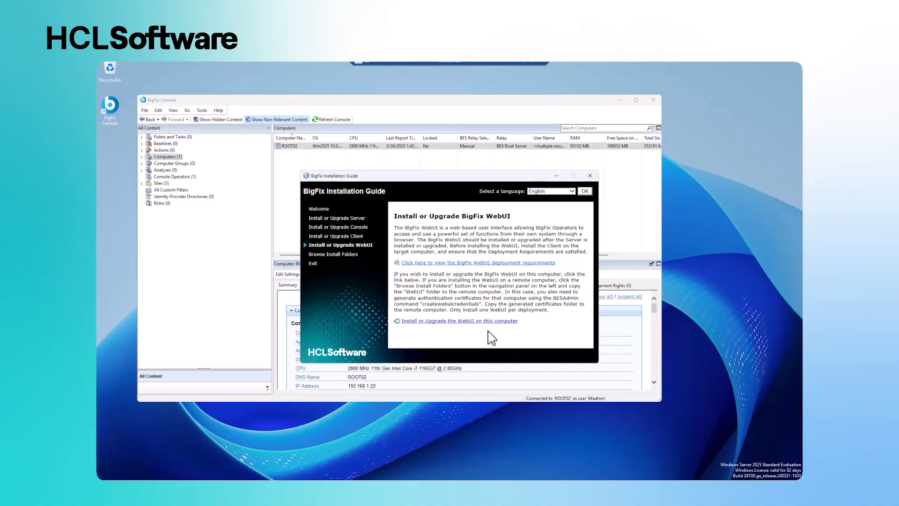
# - Browse the component install folders in BES Installers from the BigFix Installation Guide, and close the folder window
pyautogui.click(347, 255)
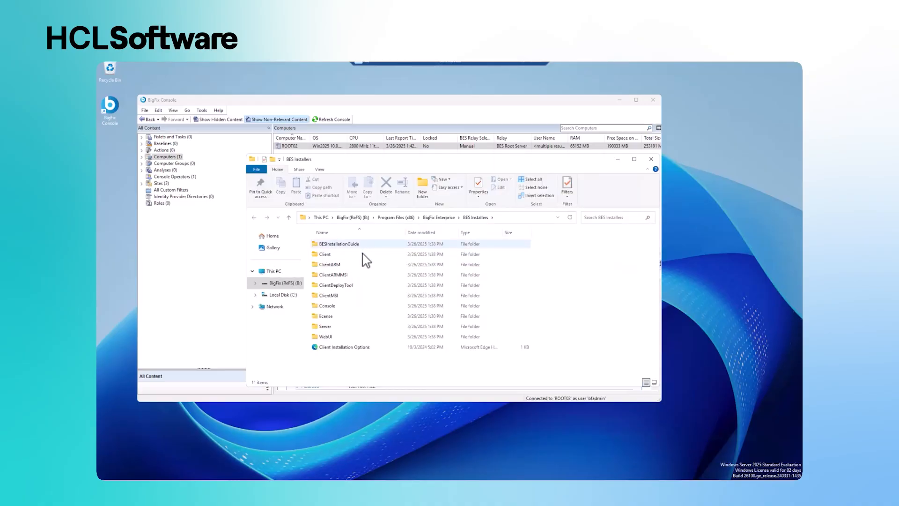
pyautogui.moveTo(356, 302); pyautogui.dragTo(352, 319)
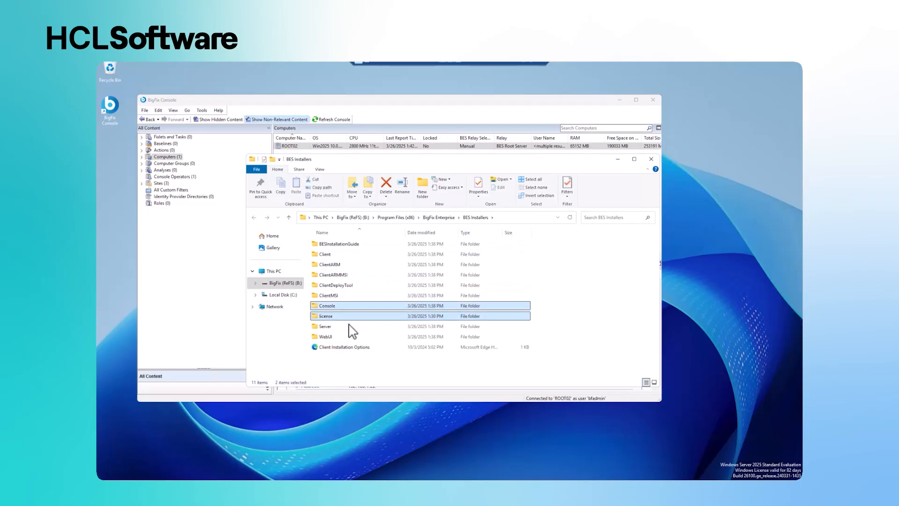
pyautogui.click(368, 377)
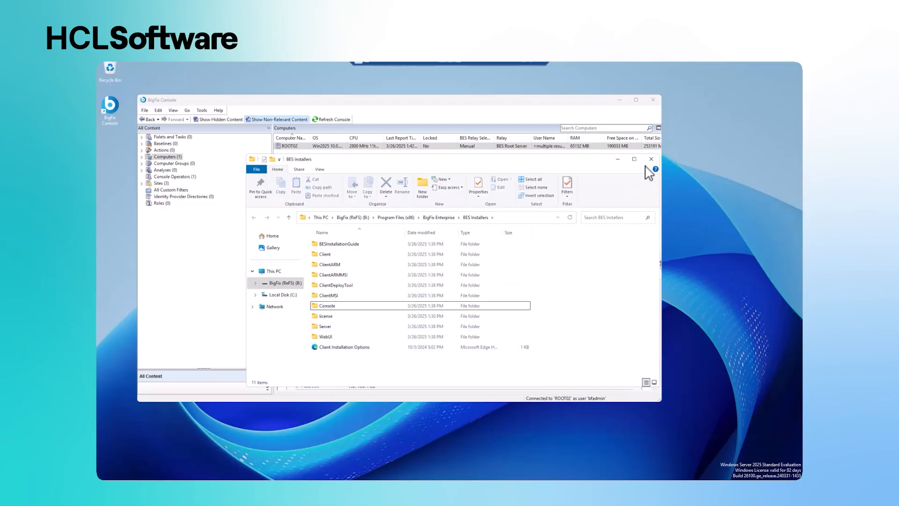
pyautogui.click(652, 161)
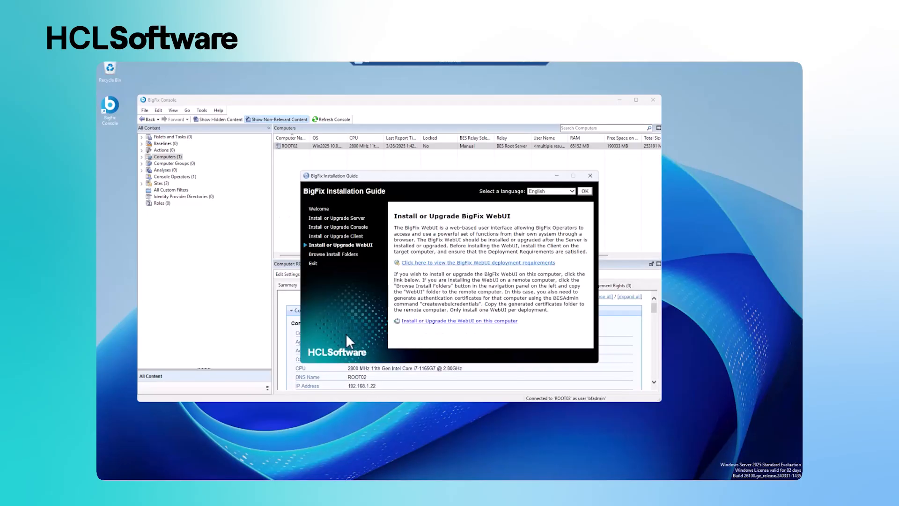
# - Exit the BigFix Installation Guide and confirm the exit
pyautogui.click(314, 264)
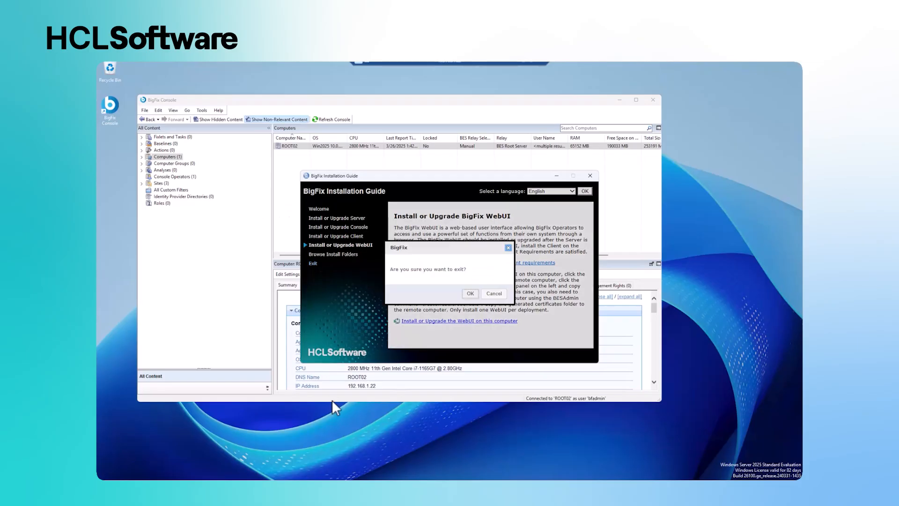
pyautogui.click(466, 293)
pyautogui.click(424, 436)
# - Open the Windows Services console with services.msc and enlarge its window to check the status and startup type of the BES services
pyautogui.press('super+r')
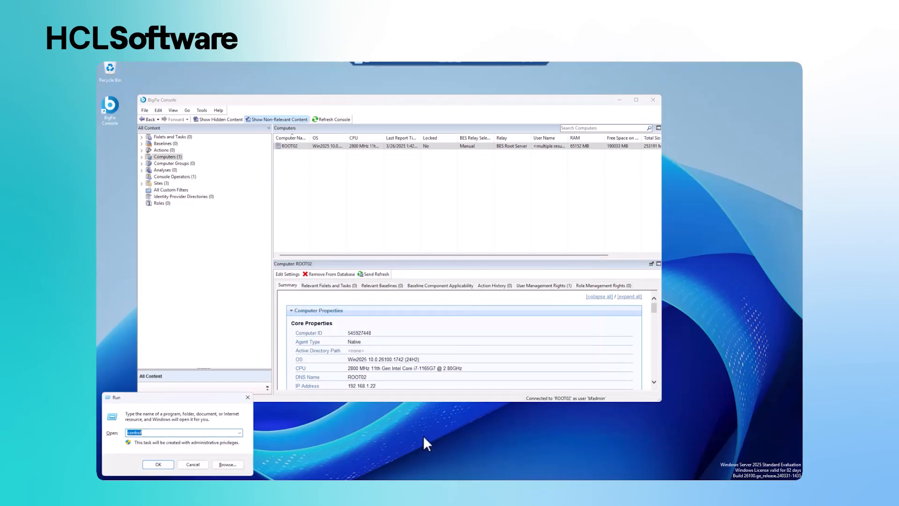
pyautogui.write('servic')
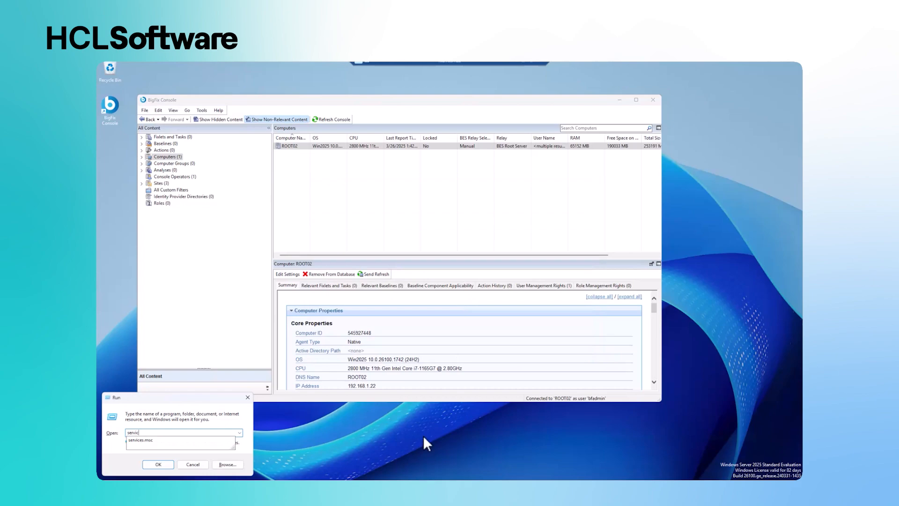
pyautogui.write('es.msc')
pyautogui.press('Return')
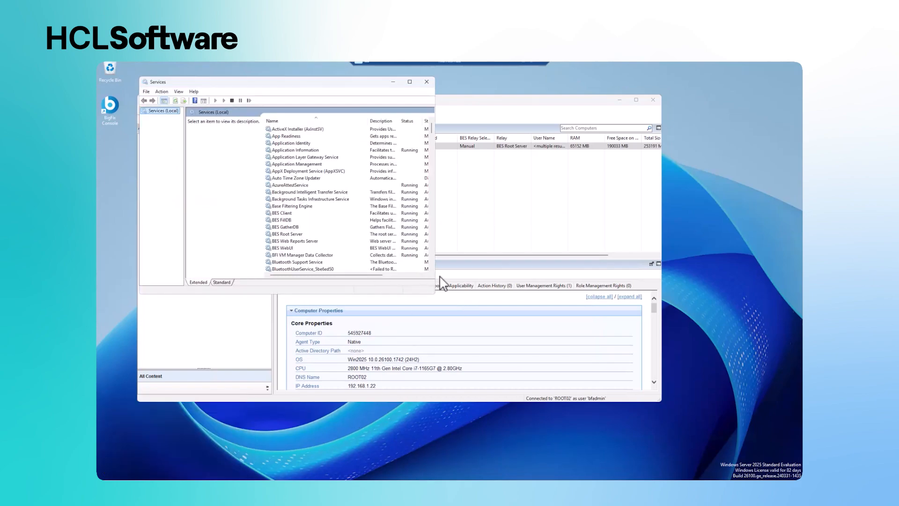
pyautogui.moveTo(435, 294); pyautogui.dragTo(550, 326)
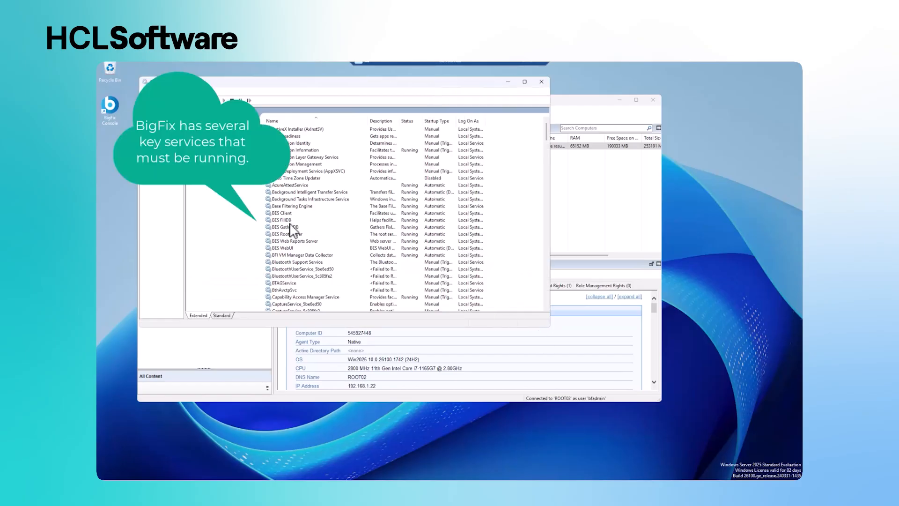